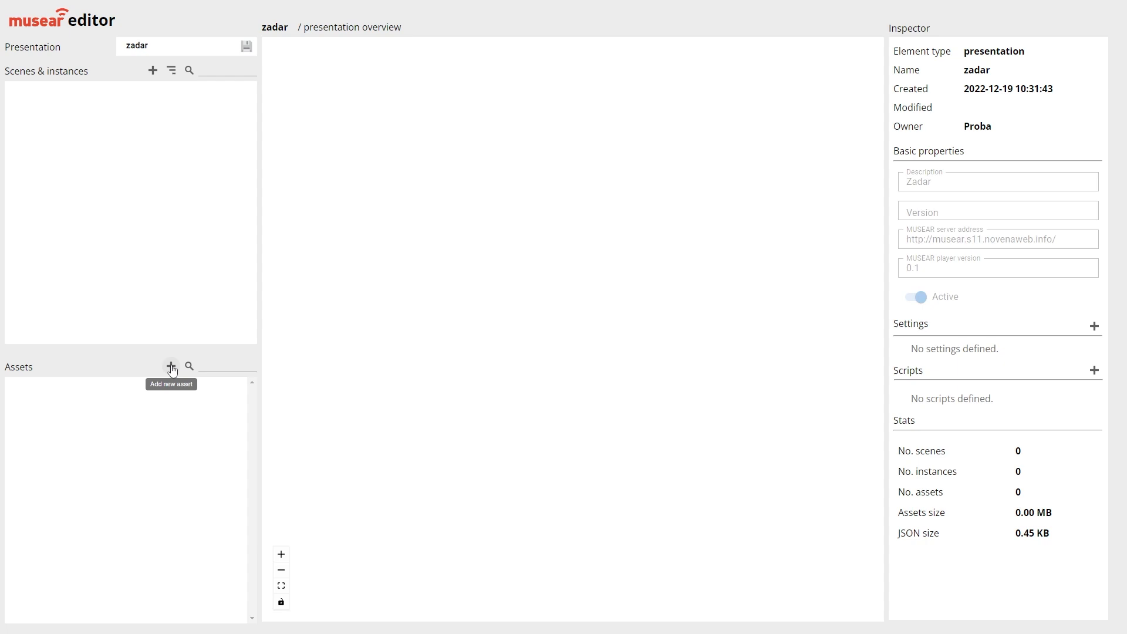
# Add a multimedia asset named image1 with version en from the file zadar.jpg, with image as its content type.
pyautogui.click(171, 367)
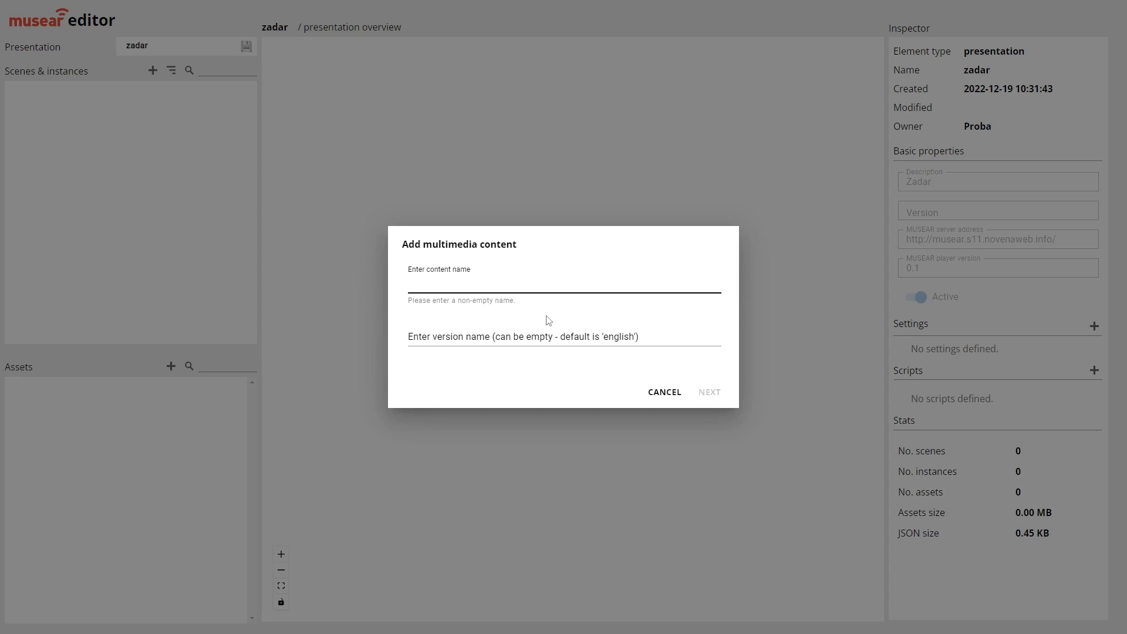
pyautogui.write('image')
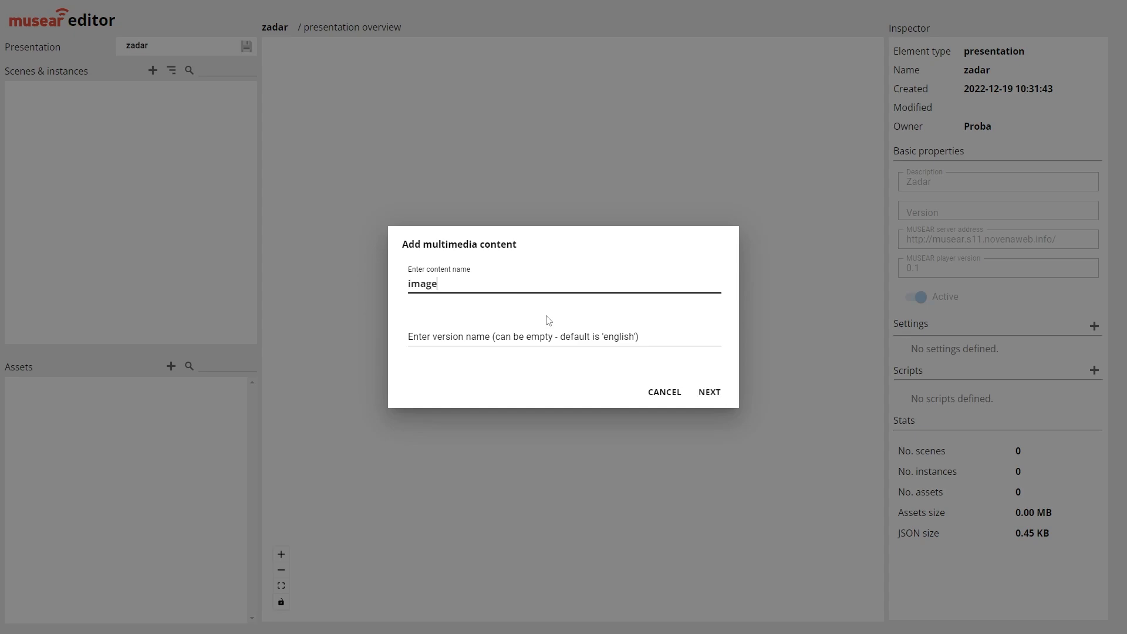
pyautogui.write('1')
pyautogui.click(441, 331)
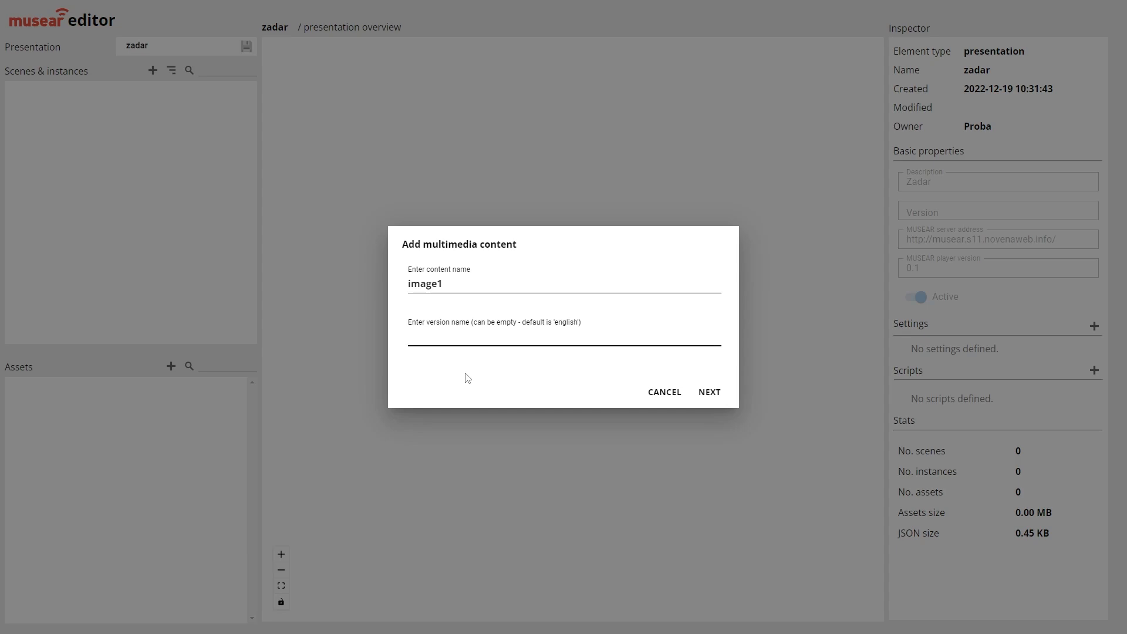
pyautogui.write('en')
pyautogui.click(712, 397)
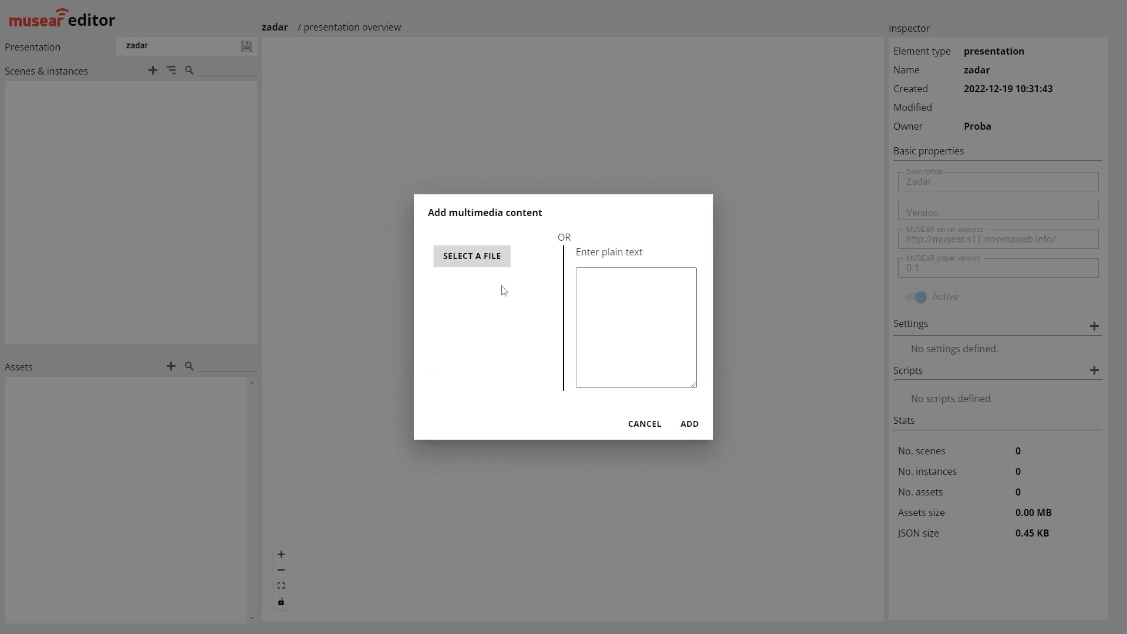
pyautogui.click(473, 257)
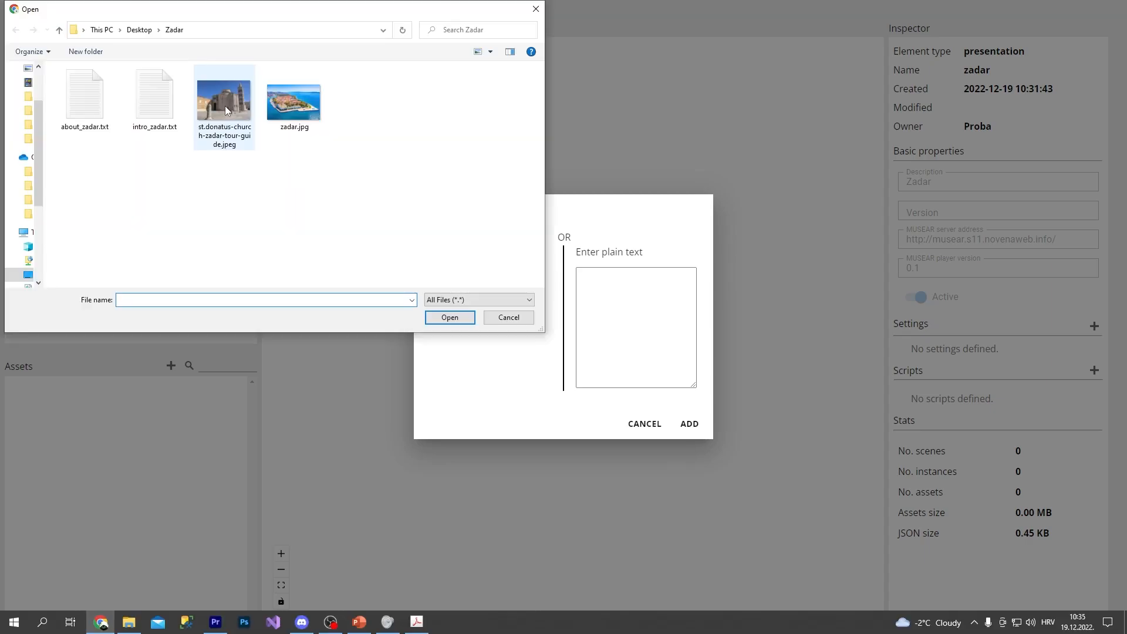
pyautogui.doubleClick(292, 106)
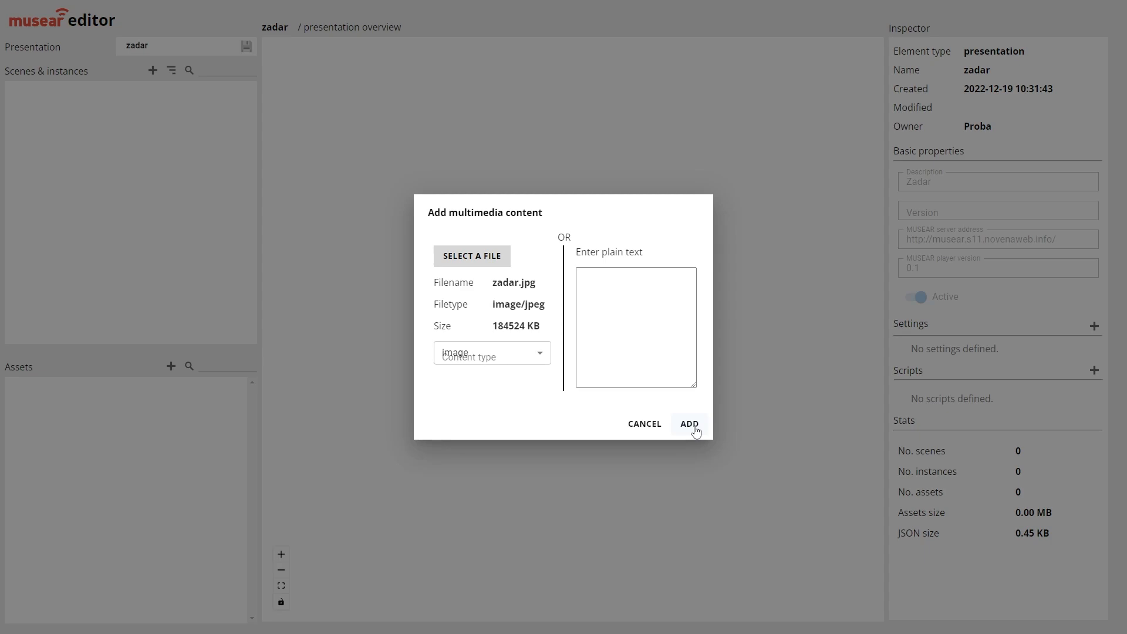
pyautogui.click(507, 351)
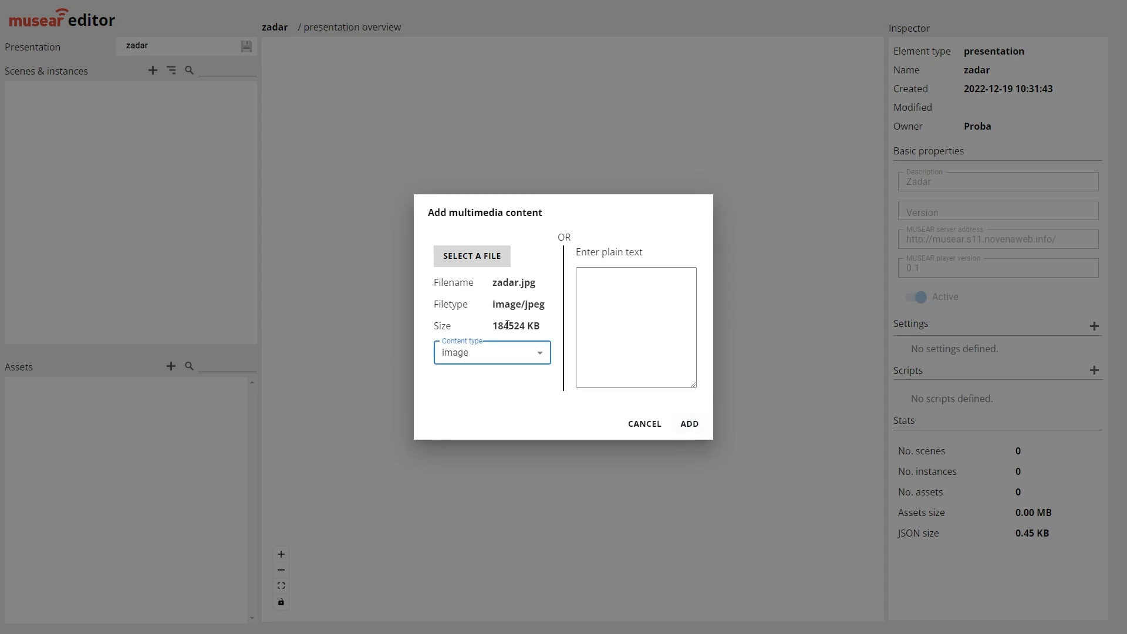
pyautogui.click(689, 424)
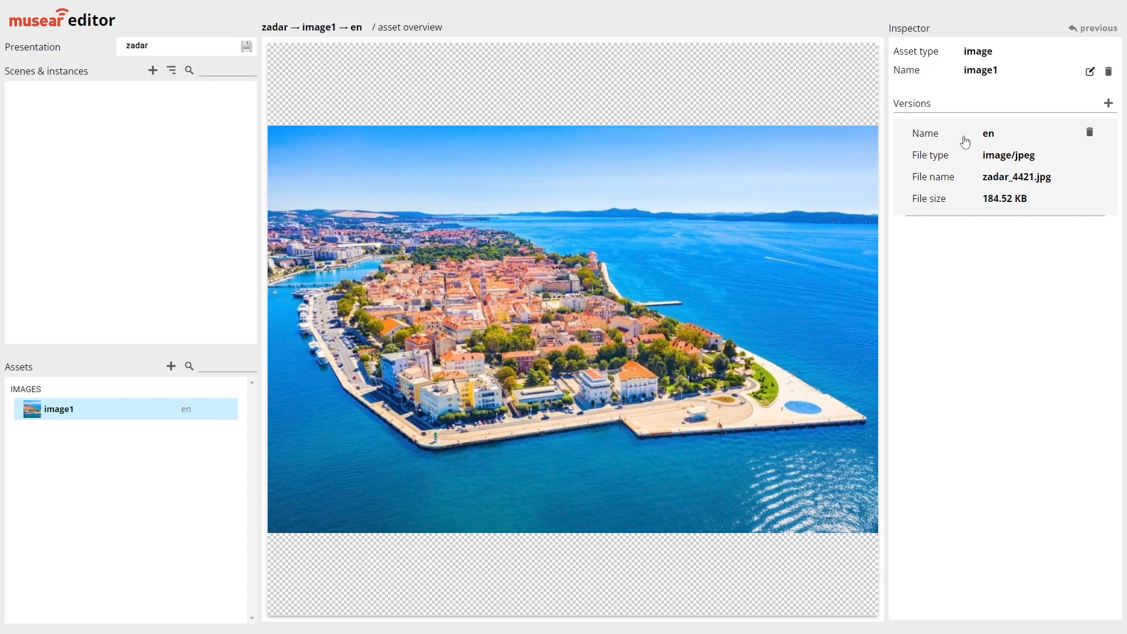
# Add a text asset named text1 with version en containing the plain text "Zadar, the city in Croatia.".
pyautogui.click(170, 371)
pyautogui.write('text1')
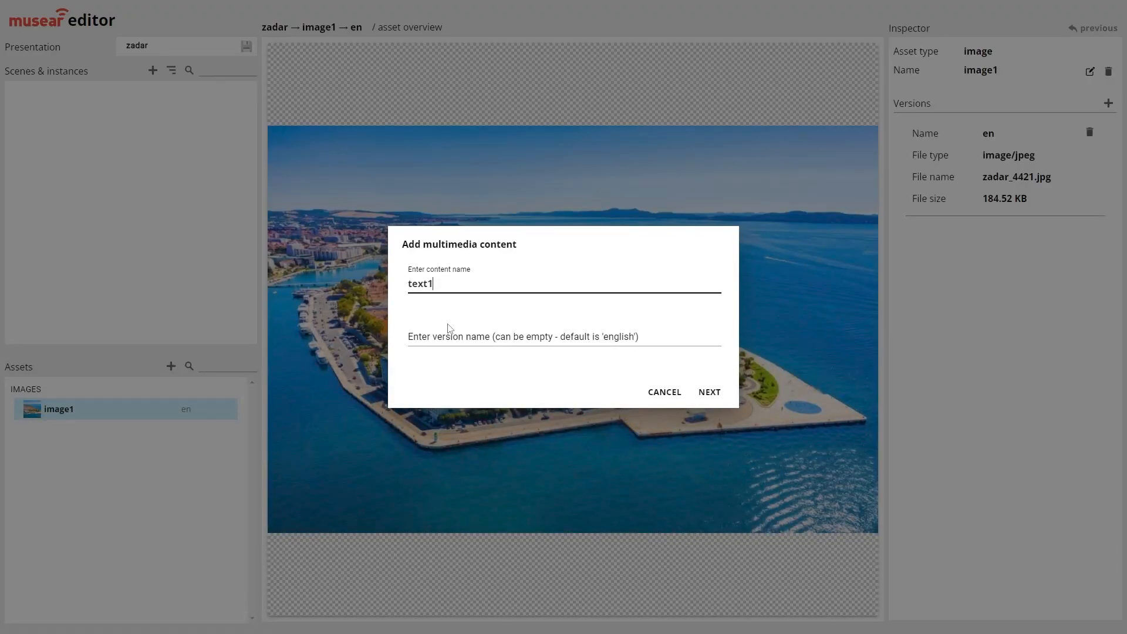
pyautogui.click(449, 328)
pyautogui.write('e')
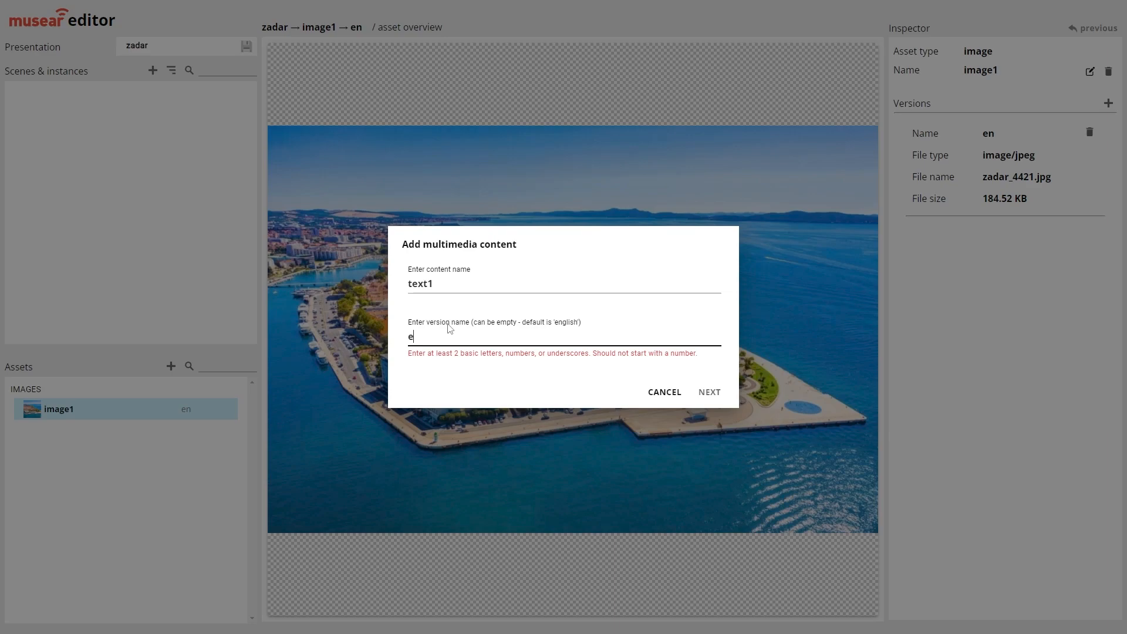
pyautogui.write('n')
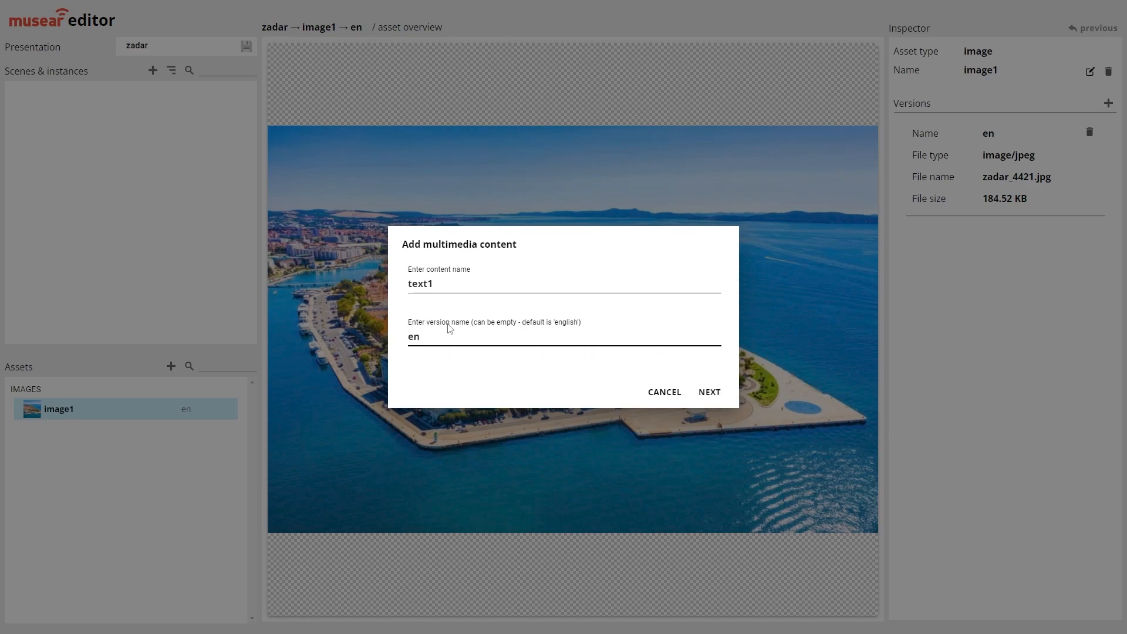
pyautogui.click(713, 398)
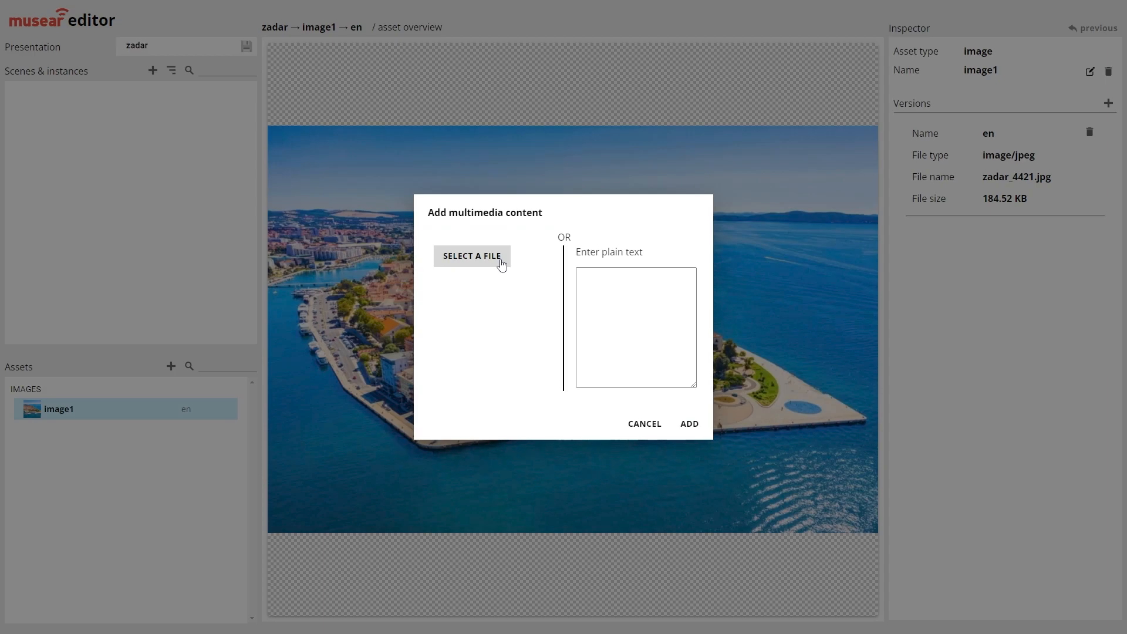
pyautogui.click(614, 289)
pyautogui.write('Zadar')
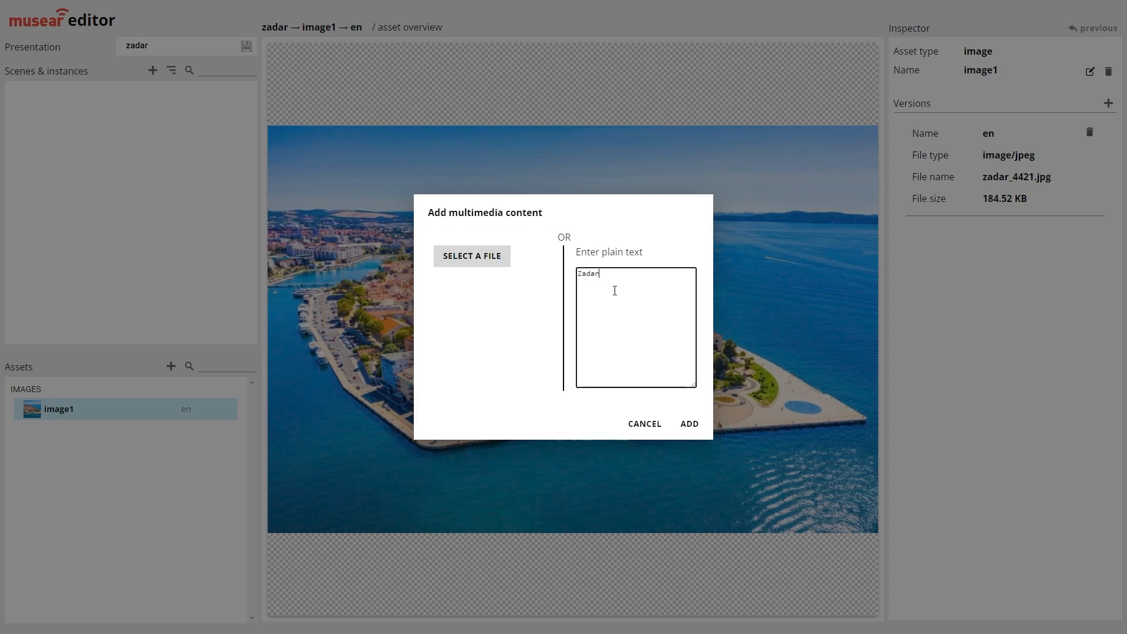
pyautogui.write(', the city in Croatia.')
pyautogui.click(690, 425)
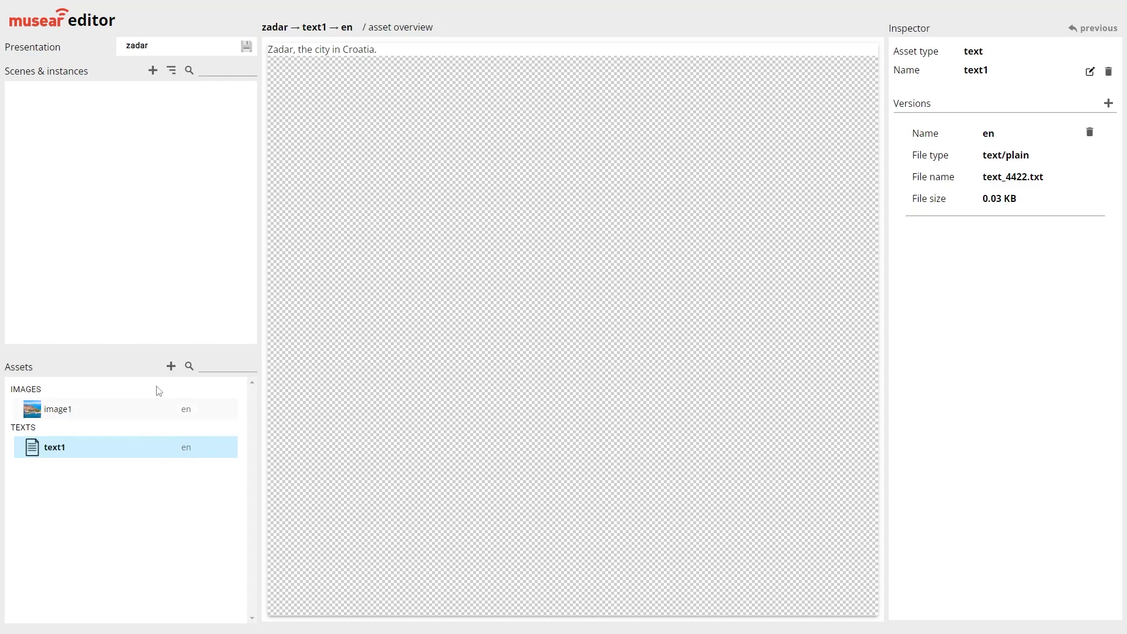
# Add a text asset named text2 with version en from the file about_zadar.txt.
pyautogui.click(171, 365)
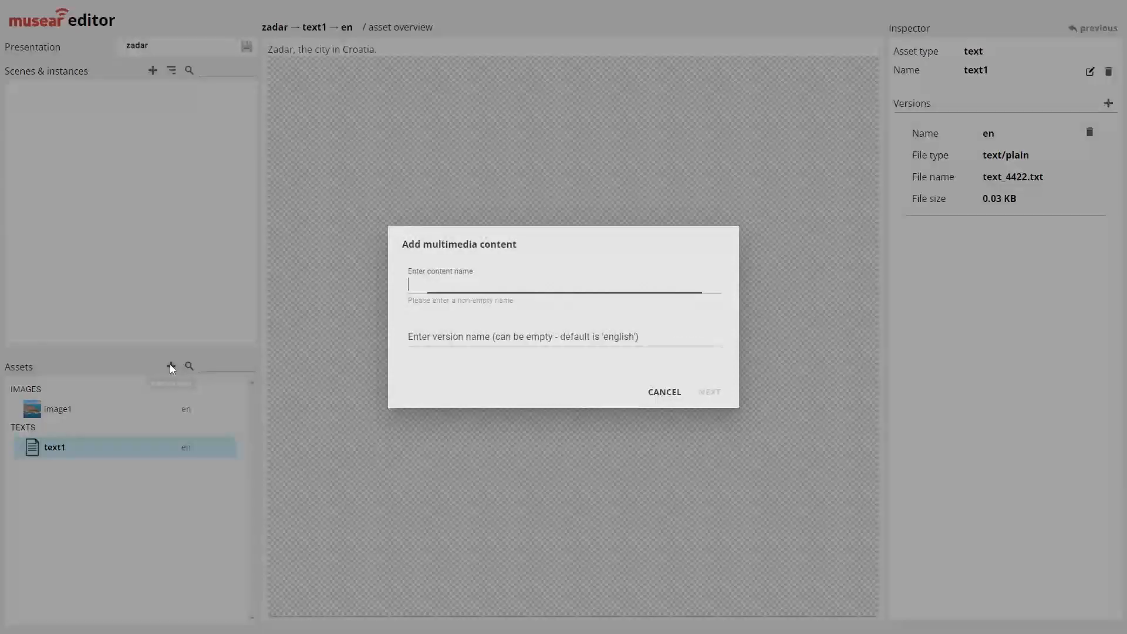
pyautogui.write('text2')
pyautogui.click(477, 341)
pyautogui.write('en')
pyautogui.click(716, 392)
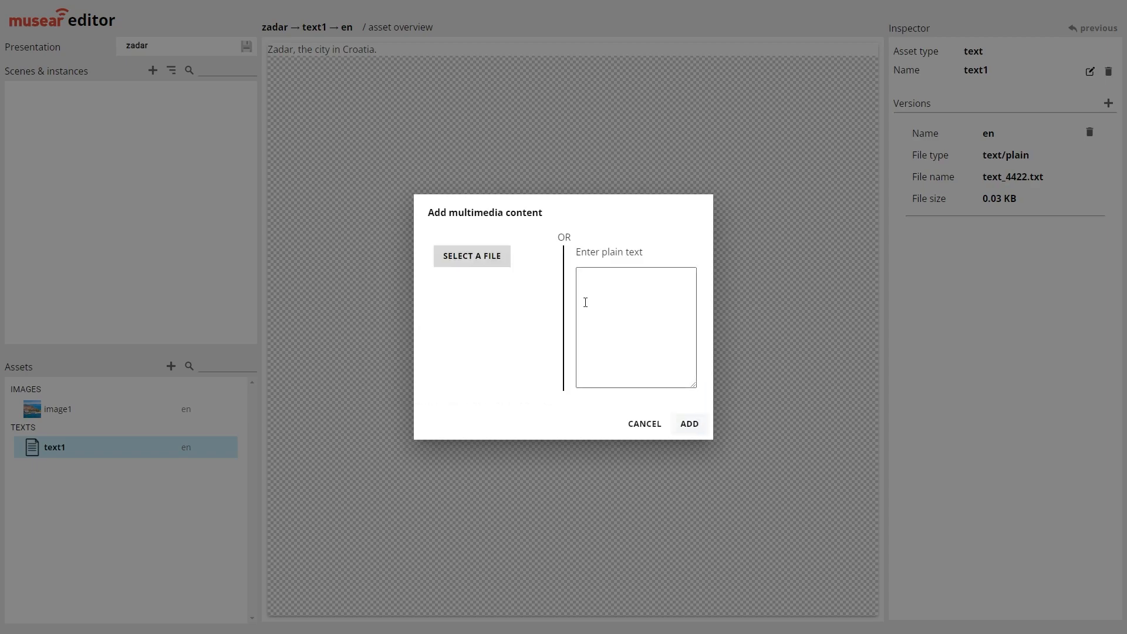
pyautogui.click(468, 259)
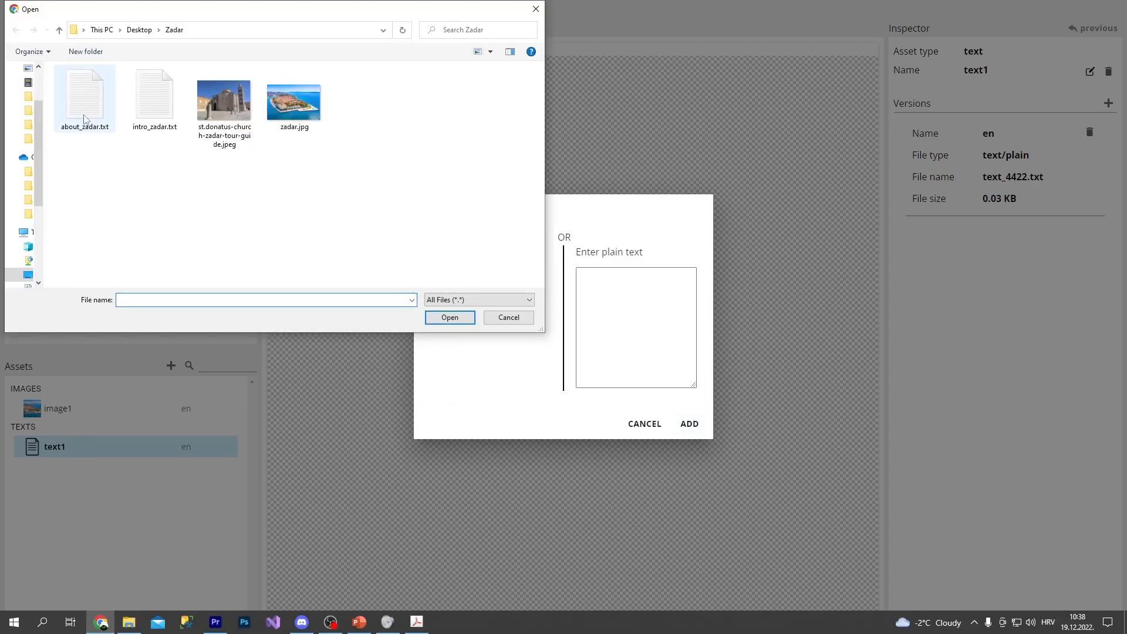
pyautogui.click(84, 119)
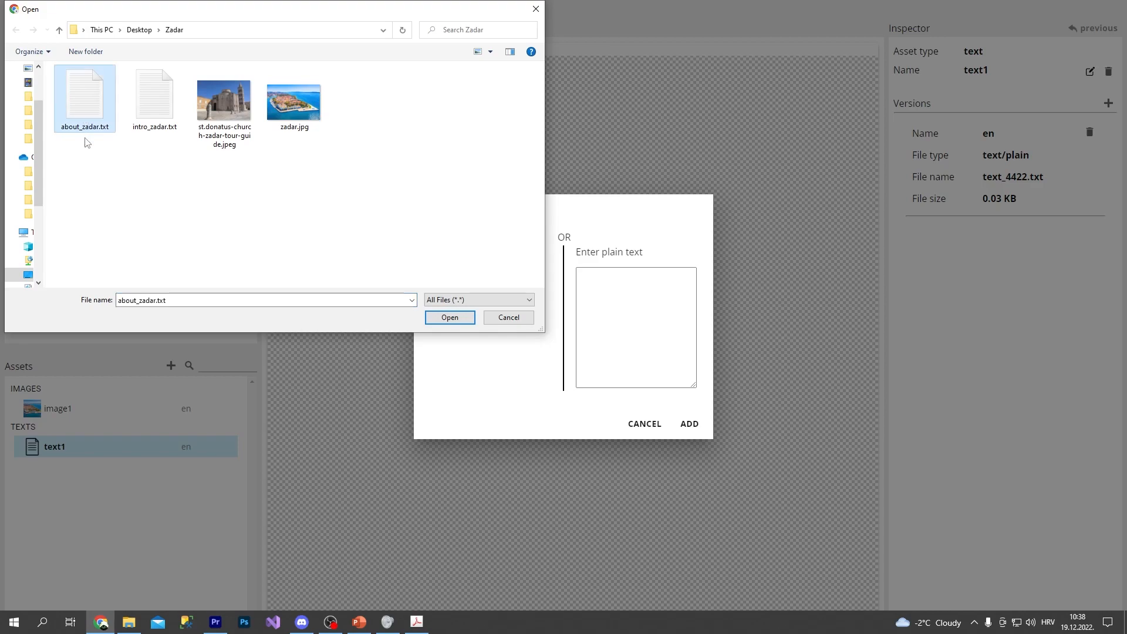
pyautogui.doubleClick(88, 107)
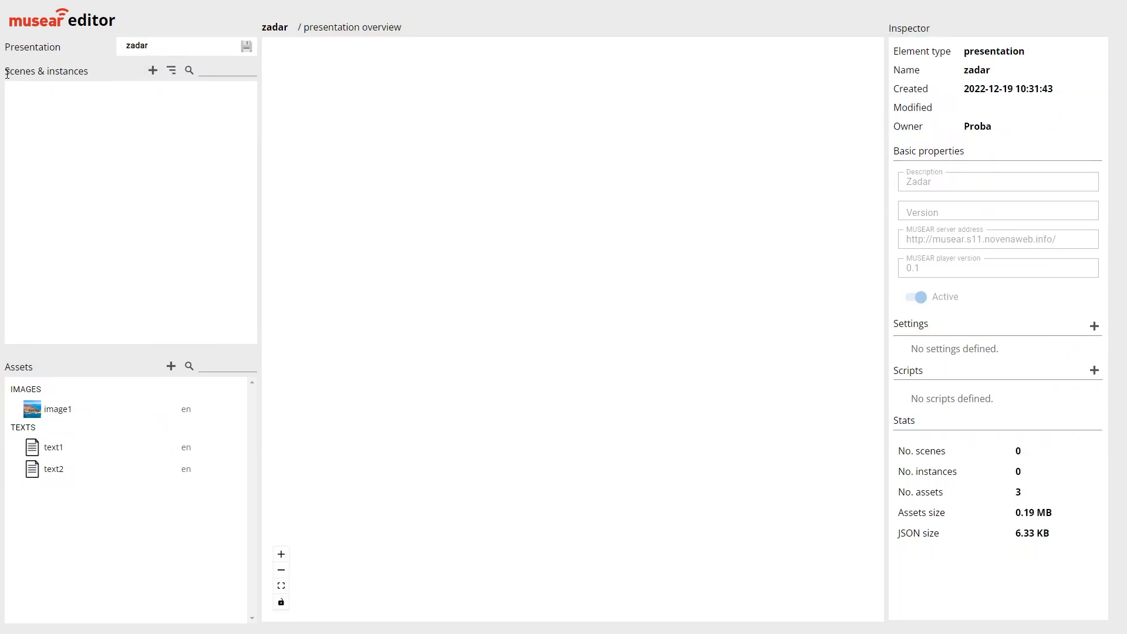
# Add a 2D scene named scene1 to the presentation.
pyautogui.click(153, 71)
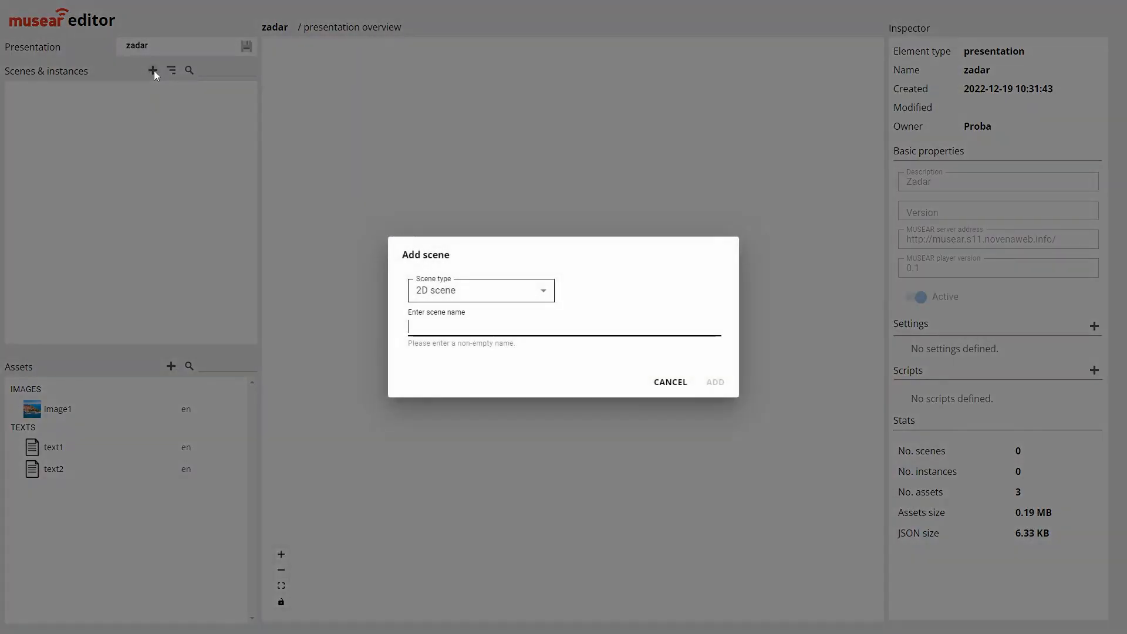
pyautogui.click(472, 294)
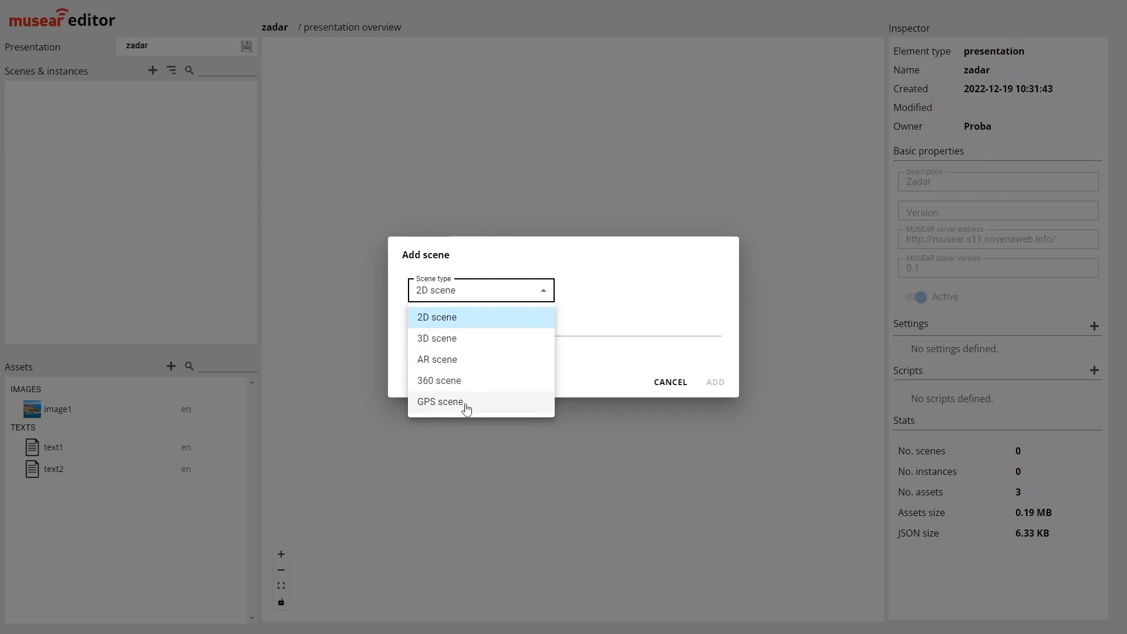
pyautogui.click(459, 321)
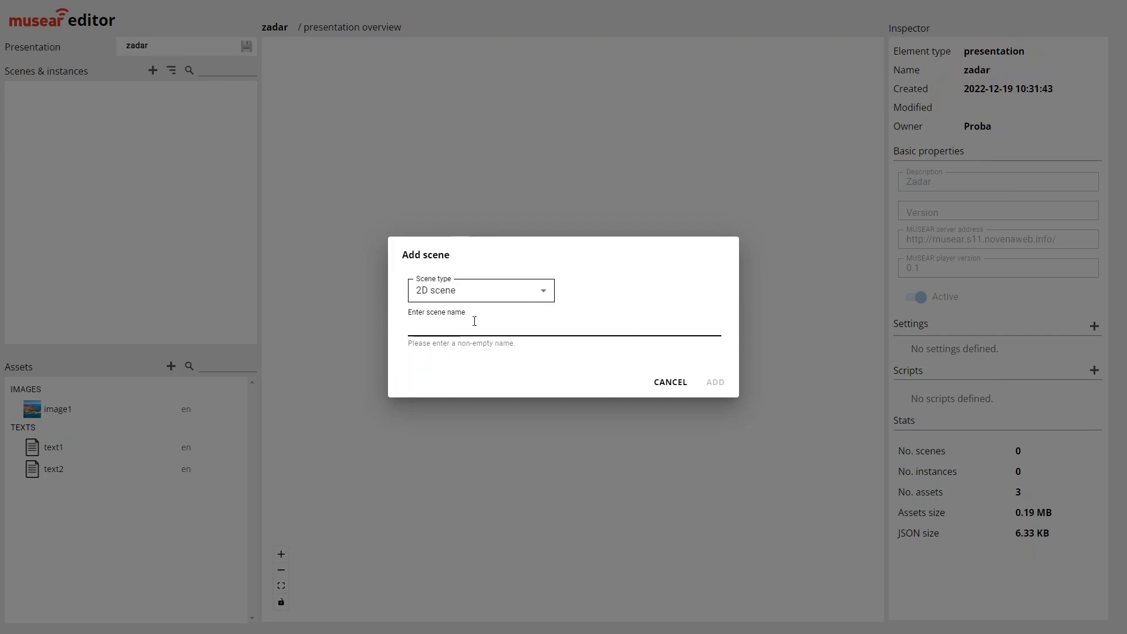
pyautogui.write('sceen1')
pyautogui.write('ne1')
pyautogui.click(716, 382)
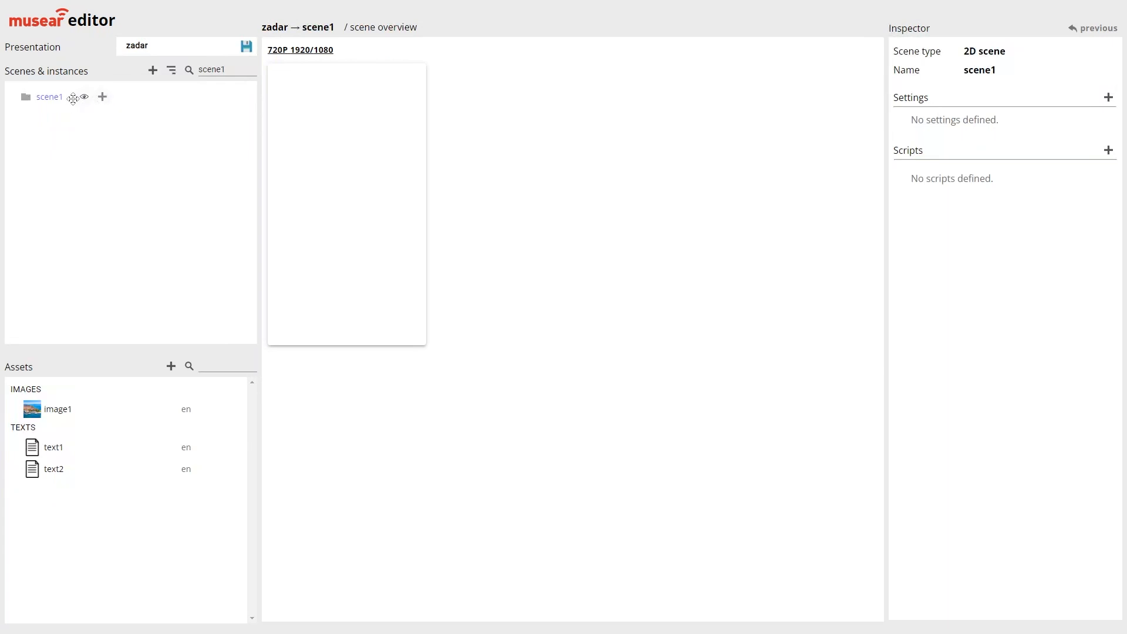
# Add an instance named image1 to scene1 using the image1 multimedia content.
pyautogui.click(104, 98)
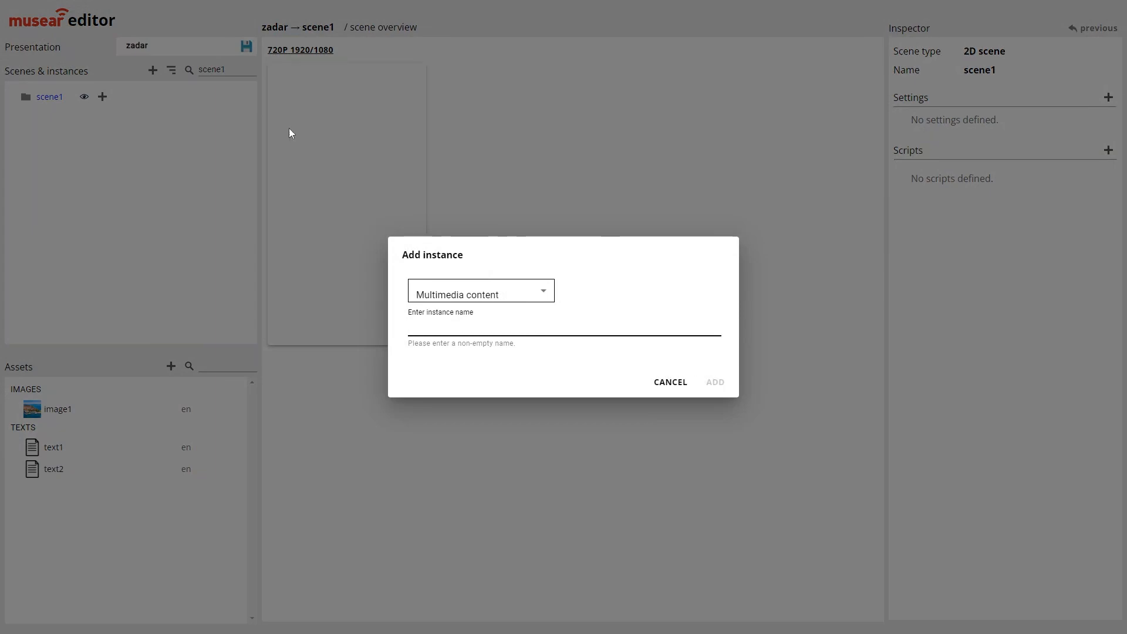
pyautogui.click(532, 281)
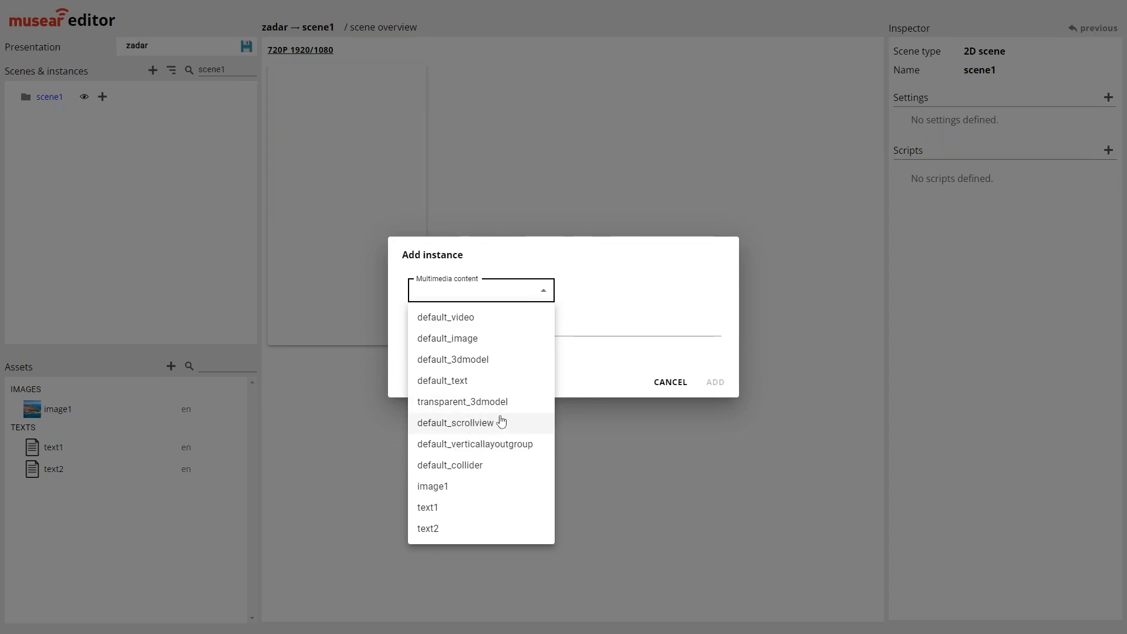
pyautogui.click(499, 487)
pyautogui.click(483, 329)
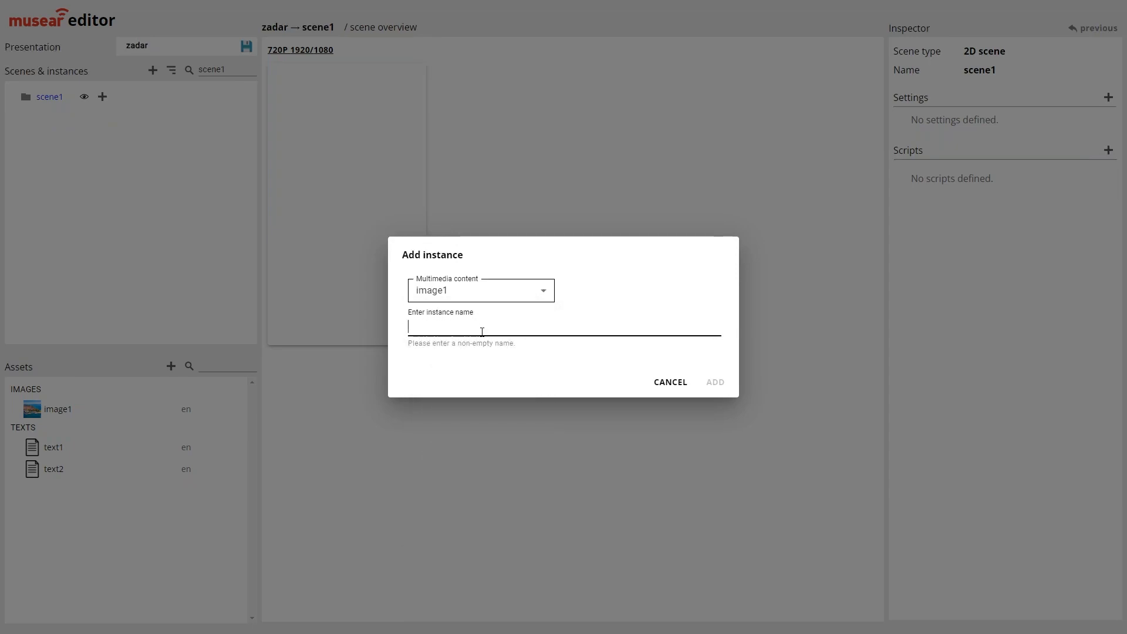
pyautogui.write('image1')
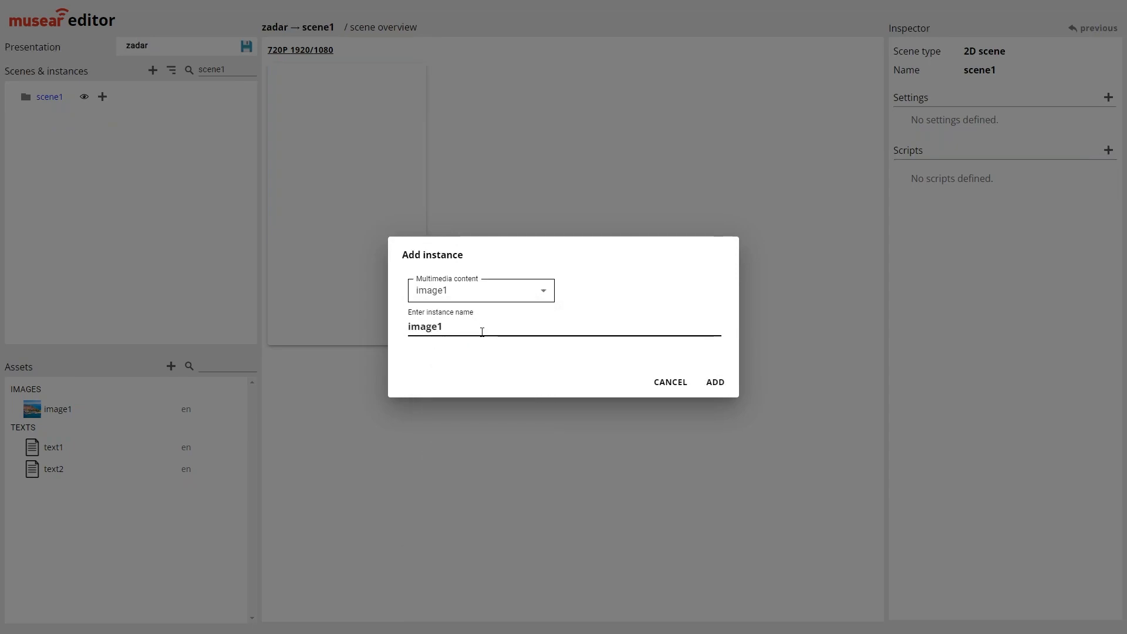
pyautogui.click(716, 383)
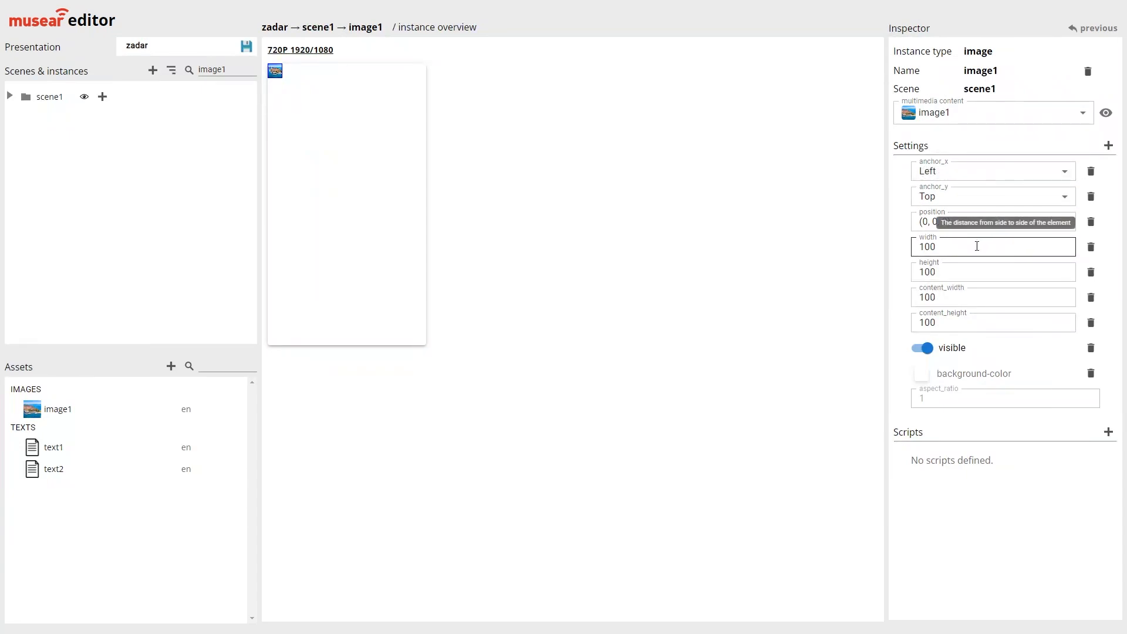
# Try the Right and Left options for the image1 instance's horizontal anchor, ending on Right.
pyautogui.click(953, 177)
pyautogui.click(965, 217)
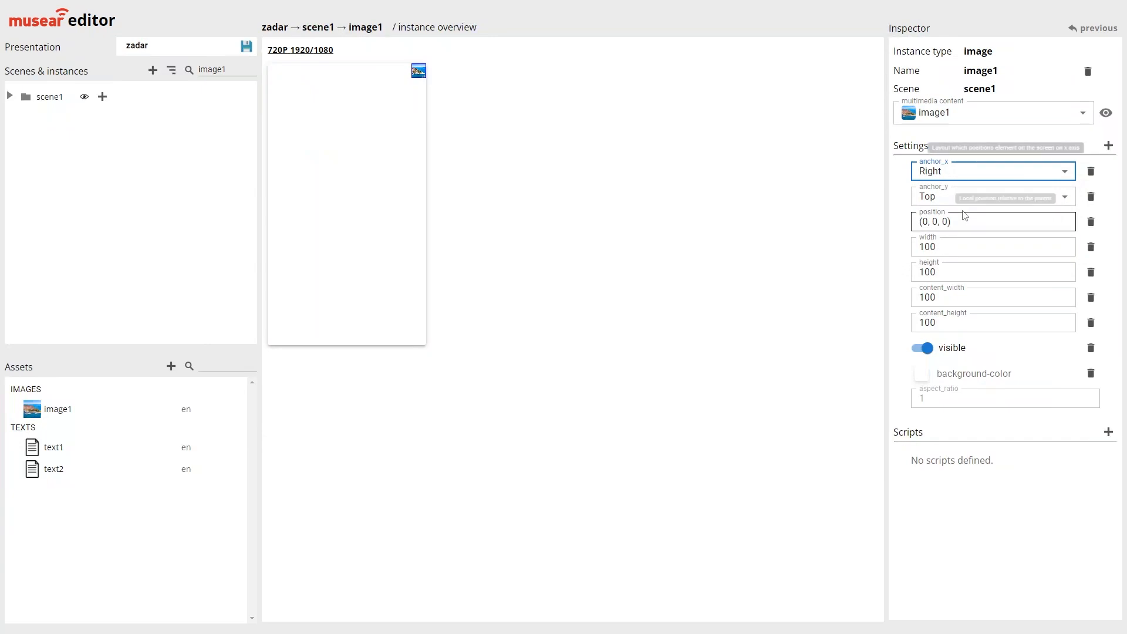
pyautogui.click(963, 171)
pyautogui.click(939, 195)
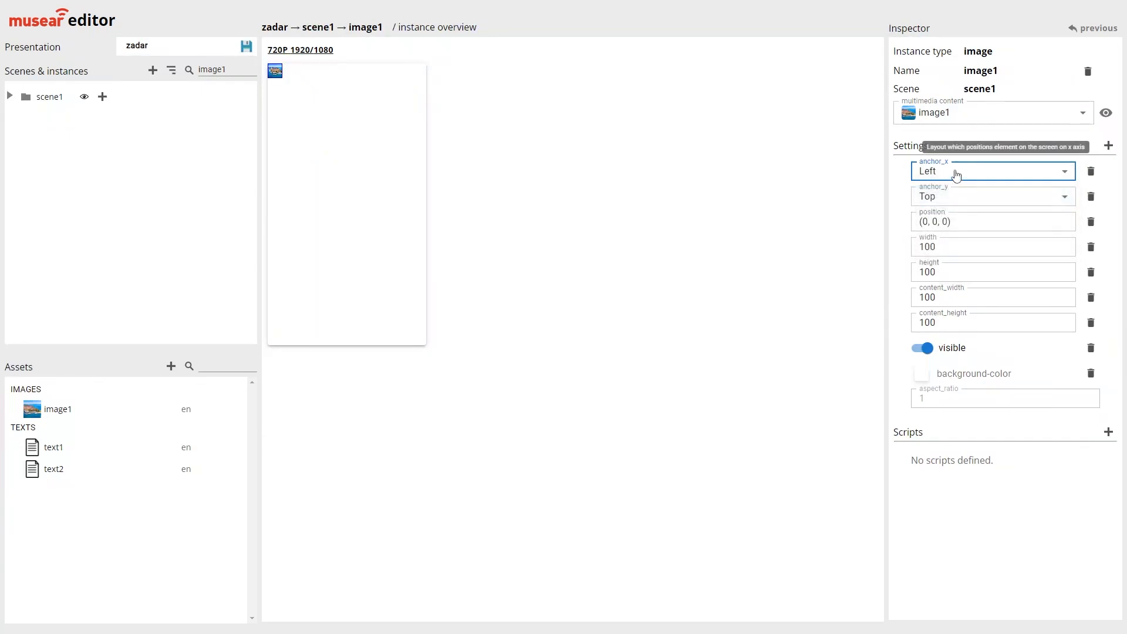
pyautogui.click(957, 174)
pyautogui.click(959, 217)
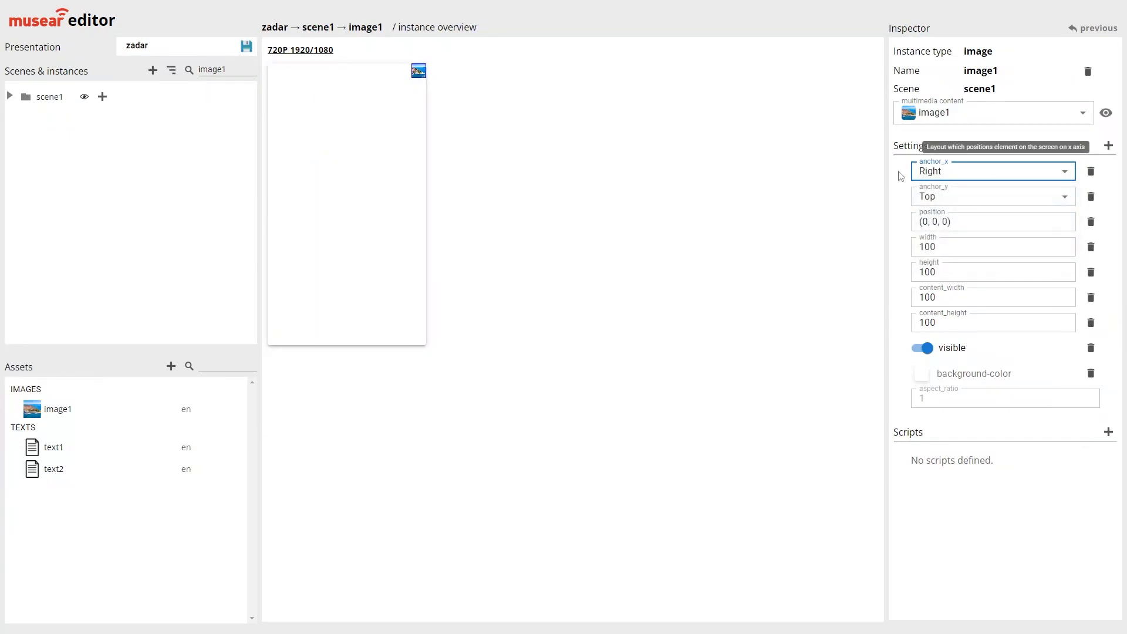
# Set the image1 instance's vertical anchor to Middle and its horizontal anchor to Center.
pyautogui.click(942, 198)
pyautogui.click(952, 262)
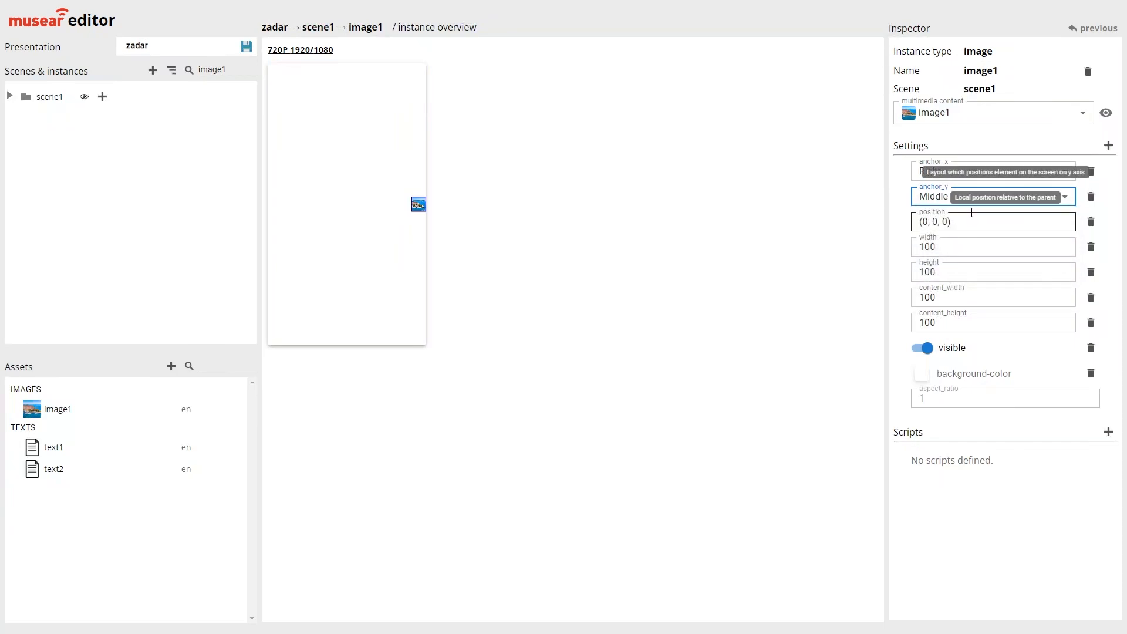
pyautogui.click(945, 178)
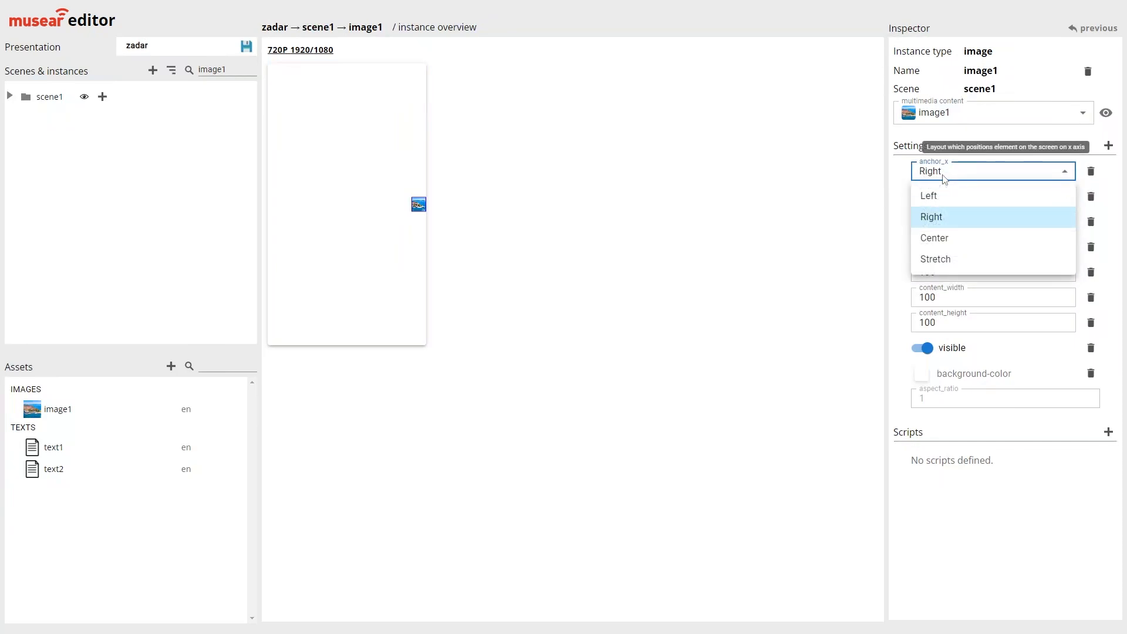
pyautogui.click(959, 249)
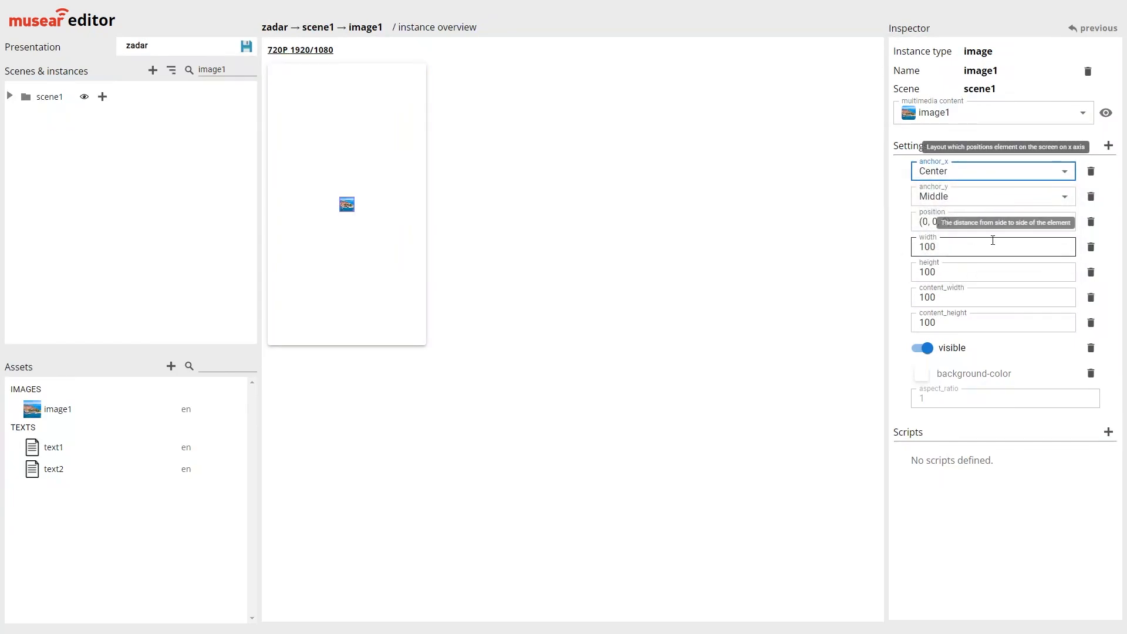
# Set the image1 instance's width to 800 and its height to 500.
pyautogui.moveTo(926, 247); pyautogui.dragTo(914, 271)
pyautogui.write('8')
pyautogui.write('5')
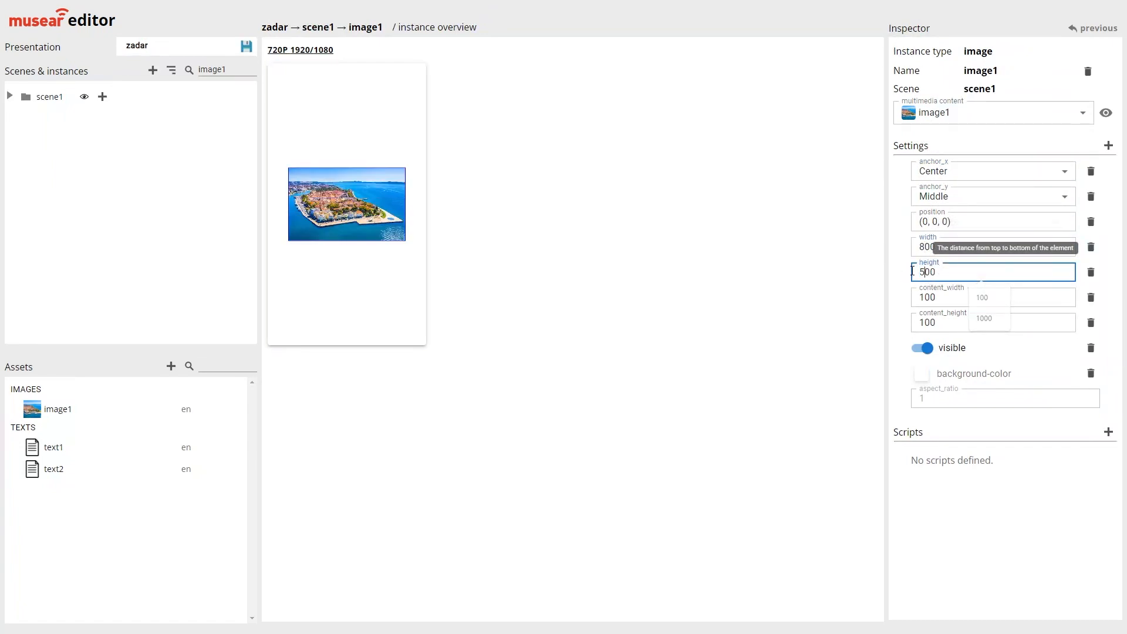
# Add an instance named text1 to scene1 using the text1 multimedia content.
pyautogui.click(827, 306)
pyautogui.click(9, 97)
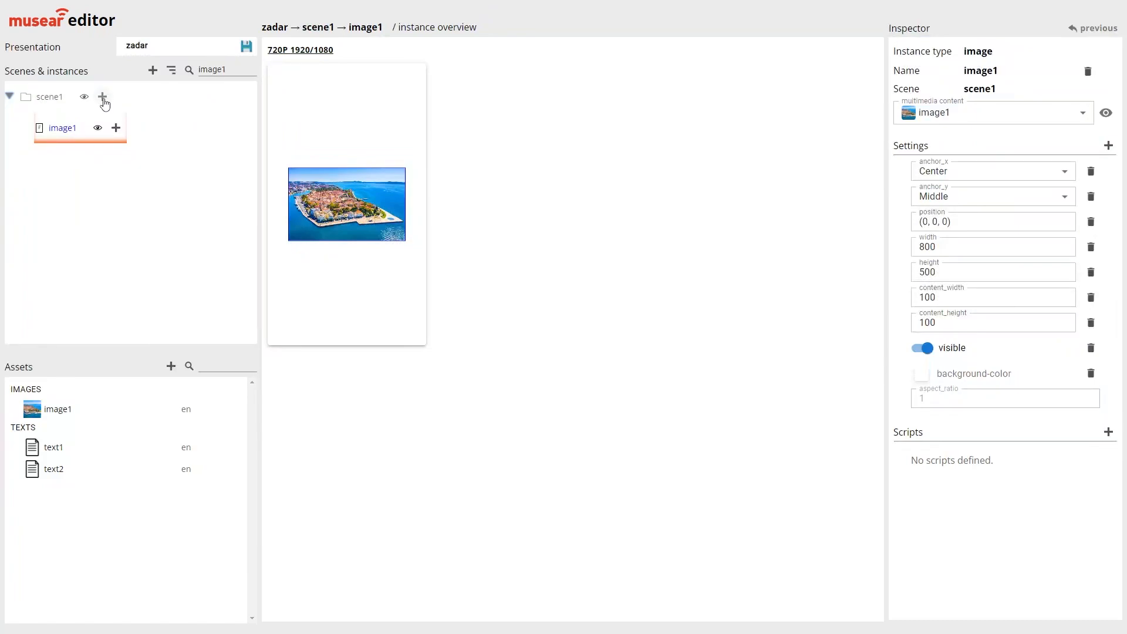
pyautogui.click(103, 97)
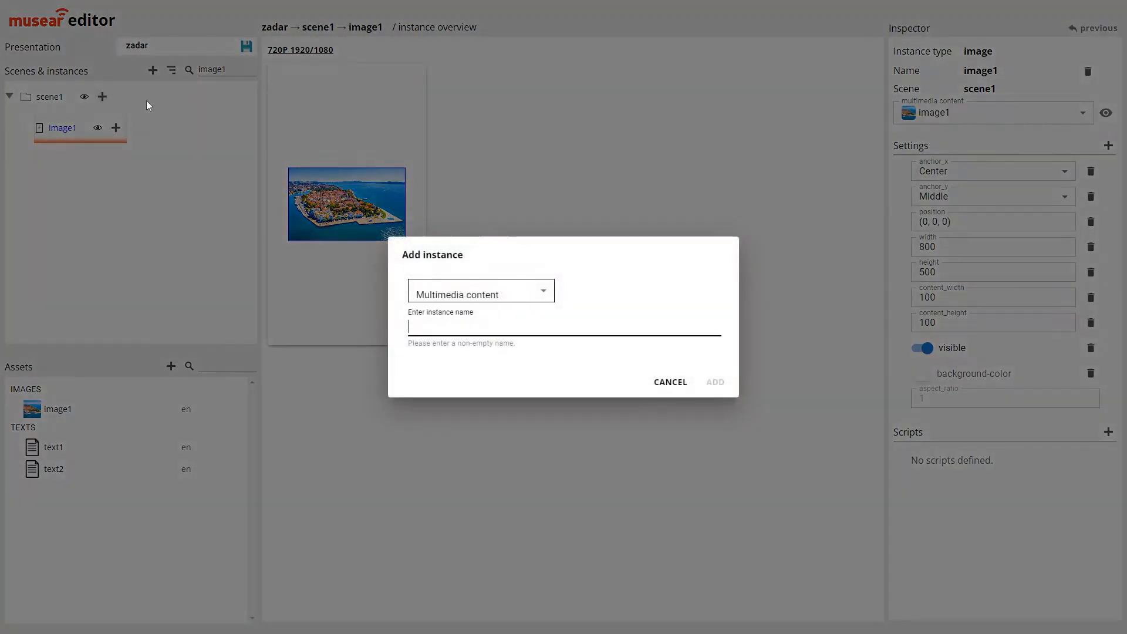
pyautogui.click(463, 294)
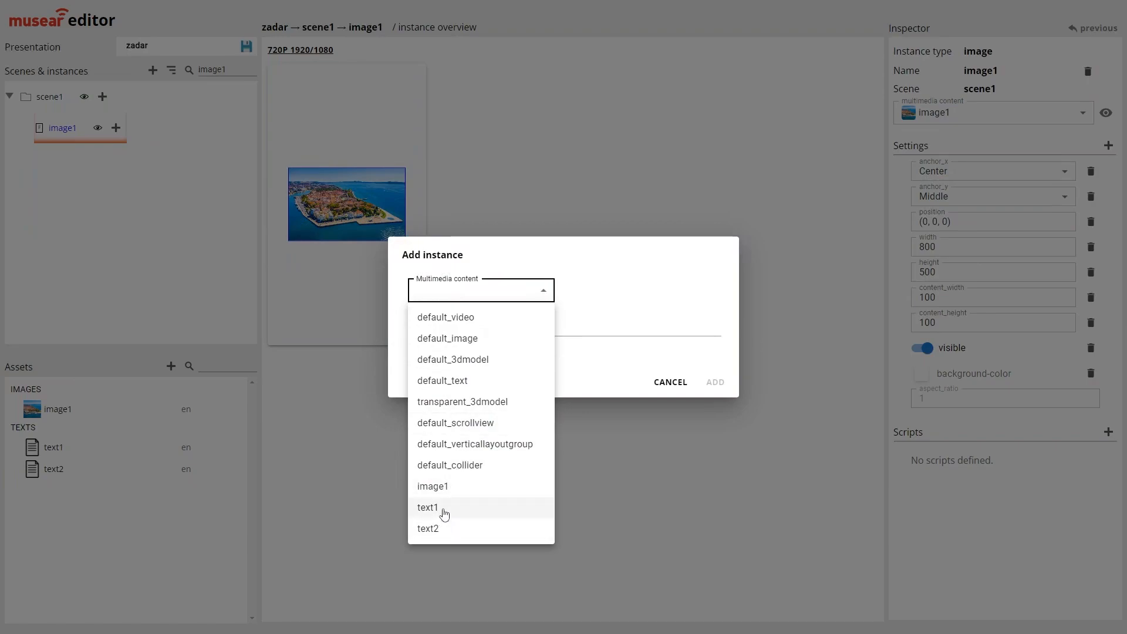
pyautogui.click(444, 517)
pyautogui.click(502, 339)
pyautogui.write('text1')
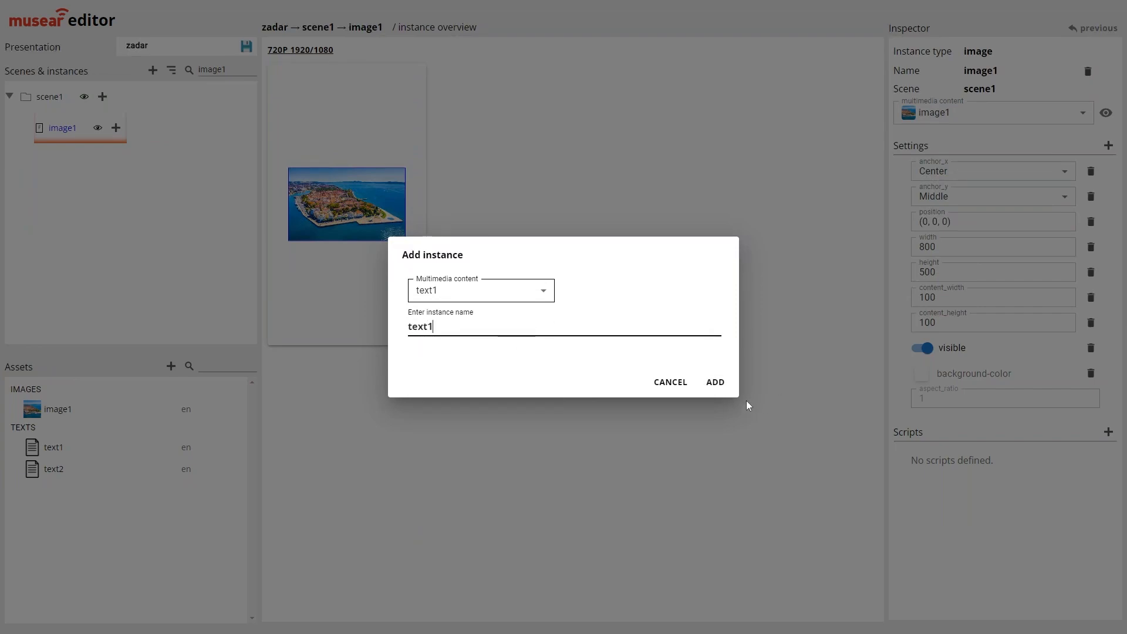
pyautogui.click(715, 387)
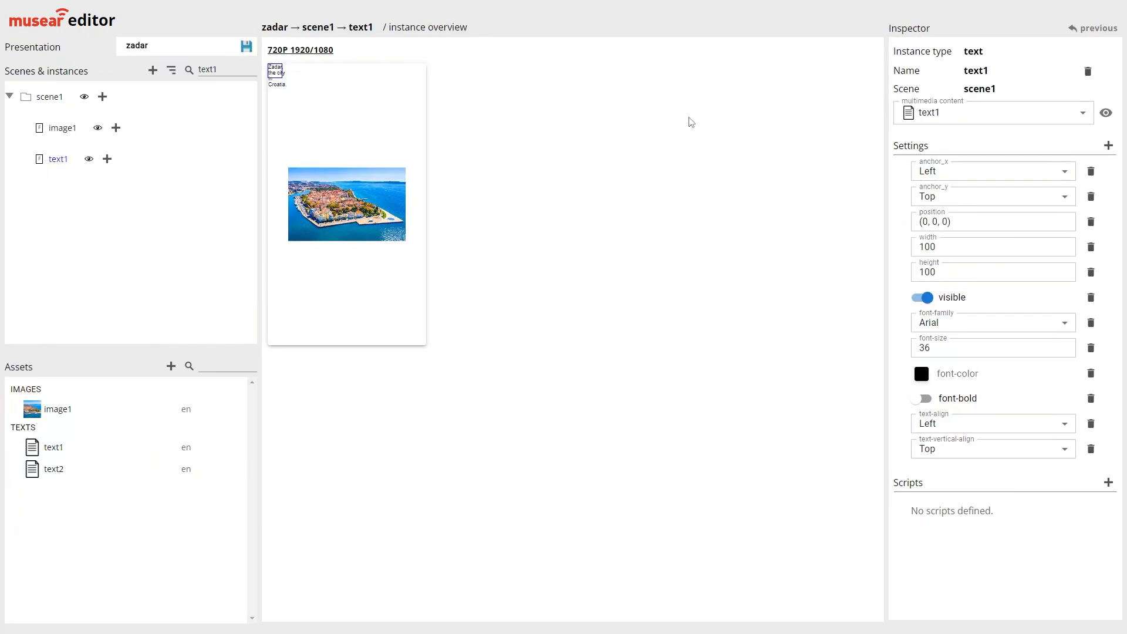
# Set the text1 instance's horizontal anchor to Center and its vertical anchor to Middle.
pyautogui.click(946, 172)
pyautogui.click(948, 240)
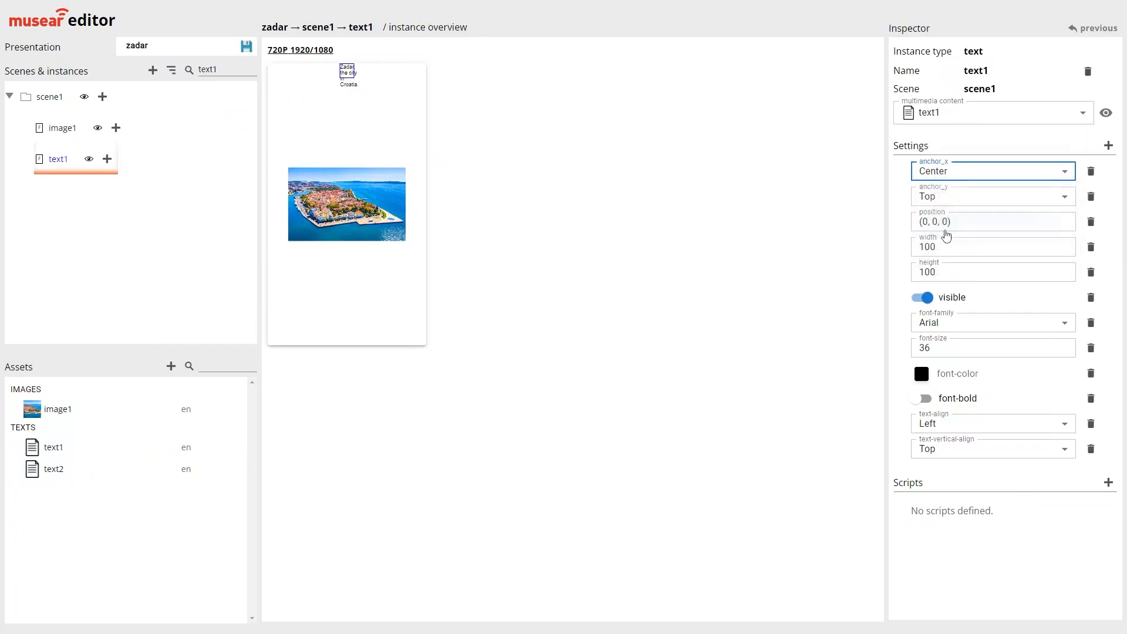
pyautogui.click(948, 197)
pyautogui.click(949, 262)
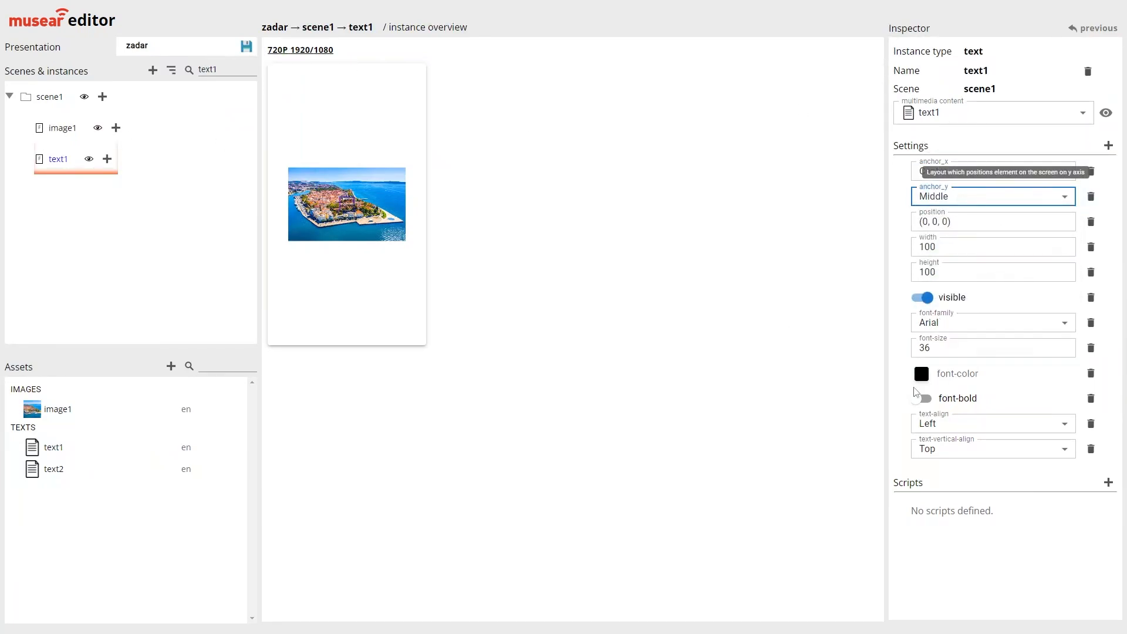
# Set the text1 instance's position to (0, 500, 0), its width to 800 and its height to 200.
pyautogui.click(934, 221)
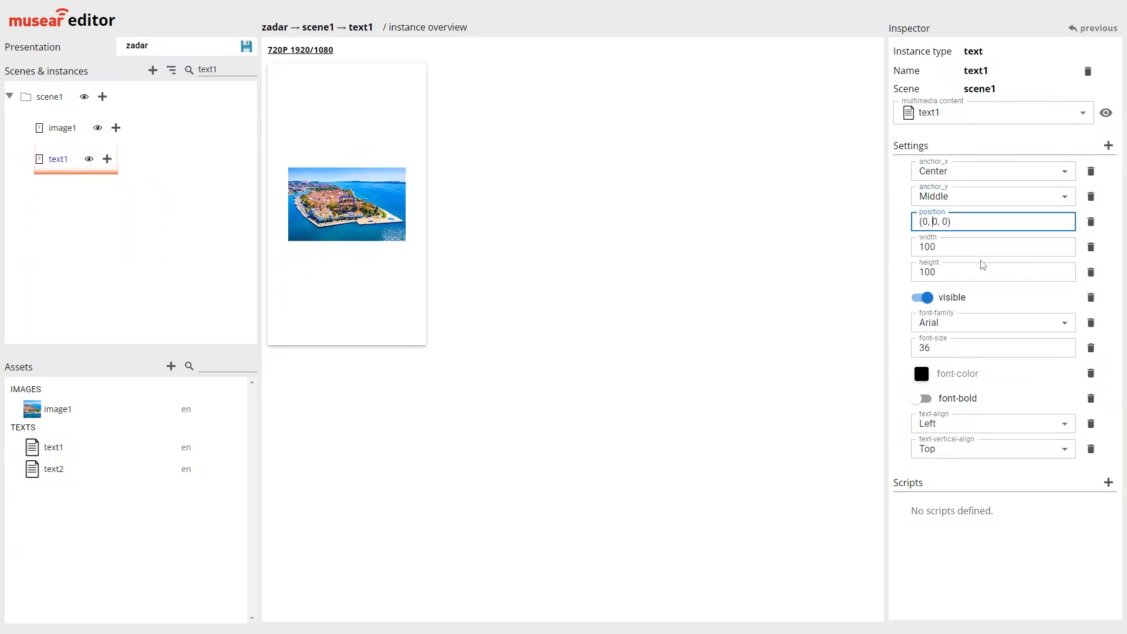
pyautogui.write('50')
pyautogui.moveTo(926, 247); pyautogui.dragTo(912, 253)
pyautogui.write('5')
pyautogui.write('8')
pyautogui.click(926, 273)
pyautogui.moveTo(926, 272); pyautogui.dragTo(920, 272)
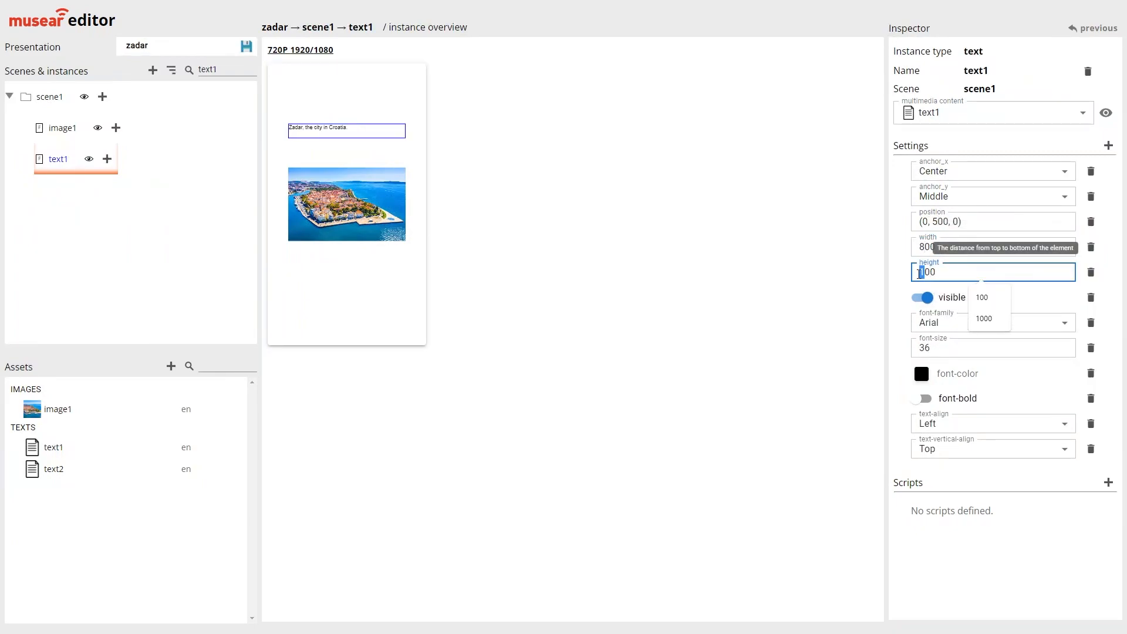
pyautogui.write('2')
# Format the text1 instance with font size 80, Center text alignment and Middle vertical text alignment.
pyautogui.click(943, 347)
pyautogui.doubleClick(943, 347)
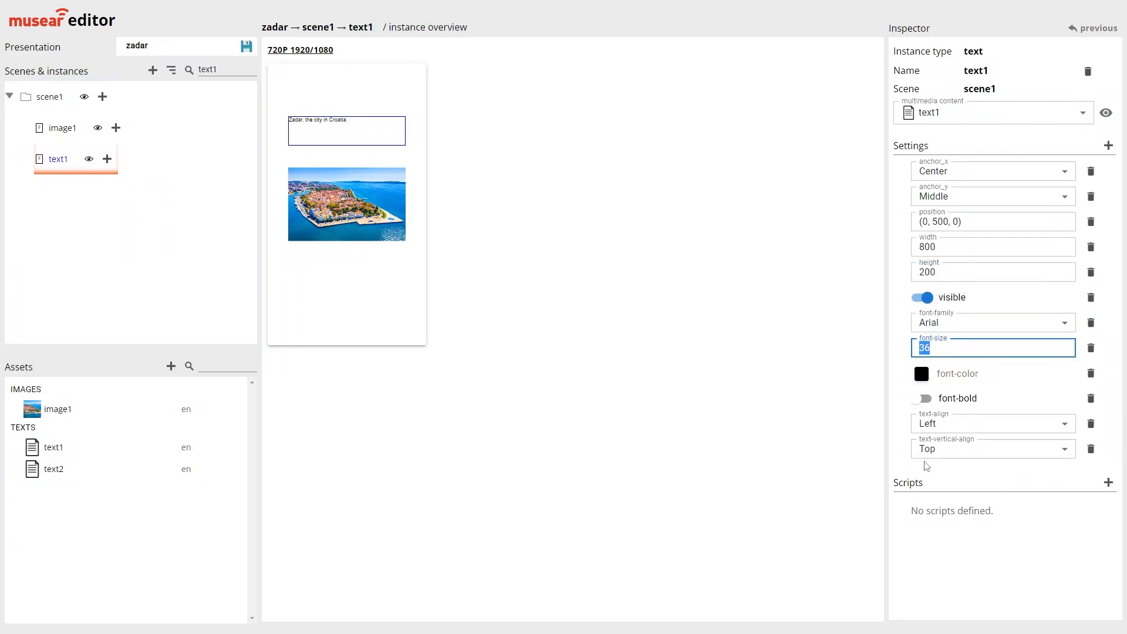
pyautogui.write('80')
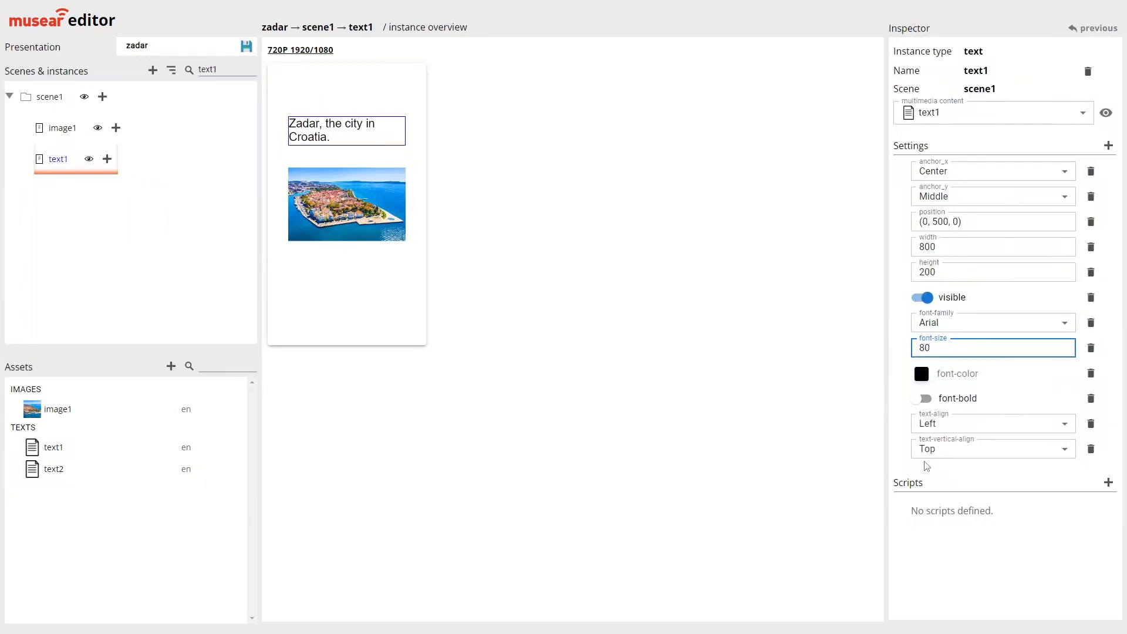
pyautogui.click(940, 424)
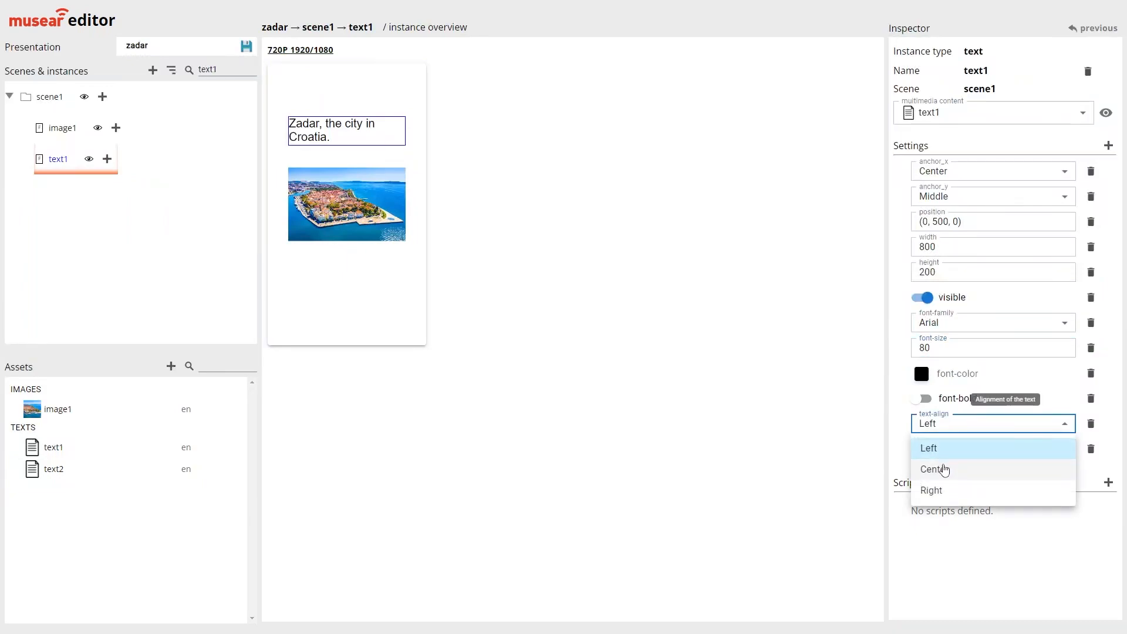
pyautogui.click(946, 468)
pyautogui.click(946, 452)
pyautogui.click(936, 494)
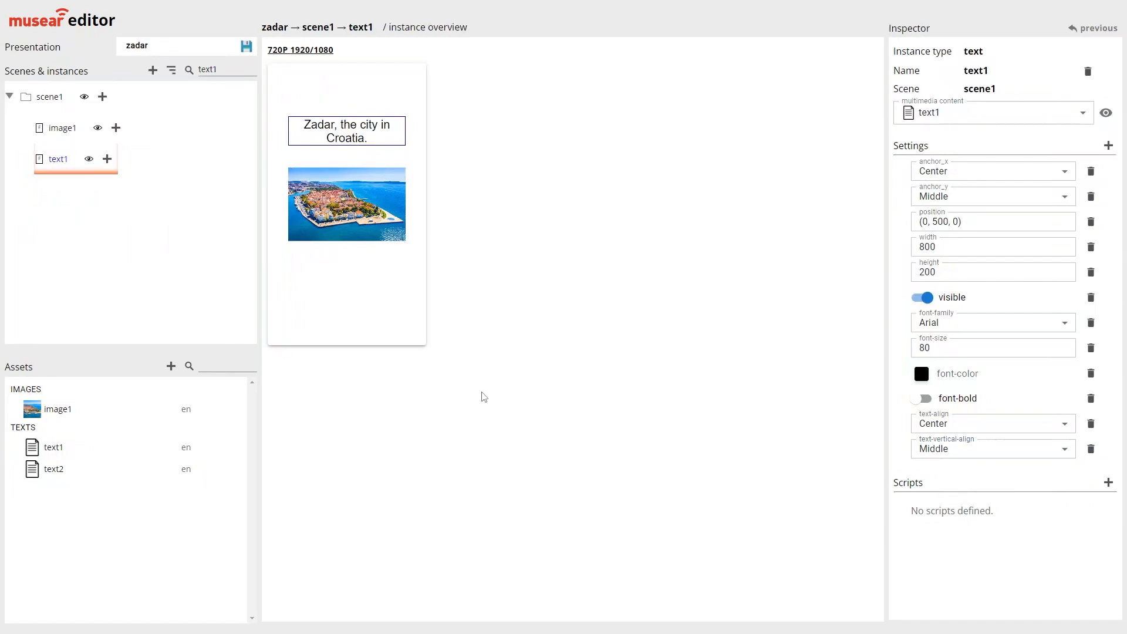
# Save the presentation, switch to the musear player on the phone and start the presentation named zadar.
pyautogui.click(247, 48)
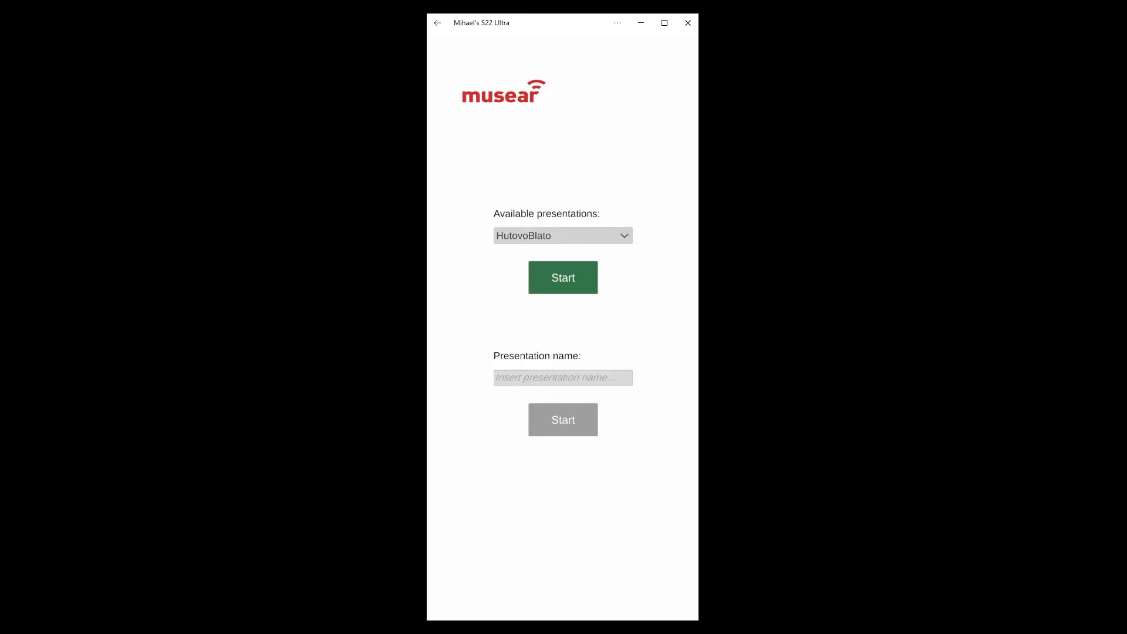
pyautogui.click(547, 378)
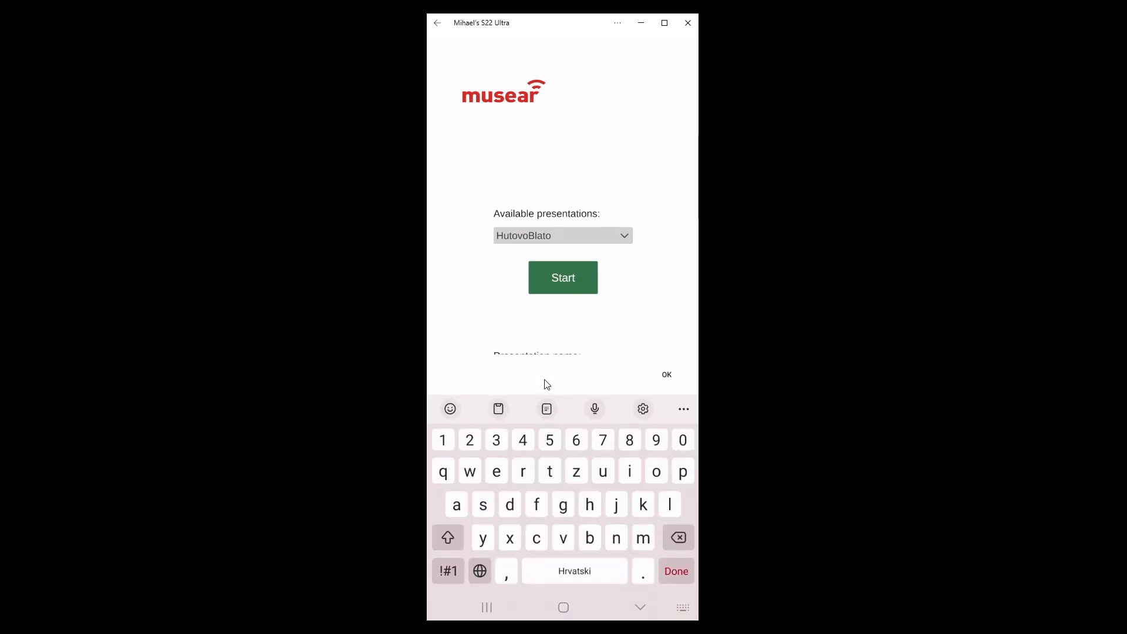
pyautogui.write('zadar')
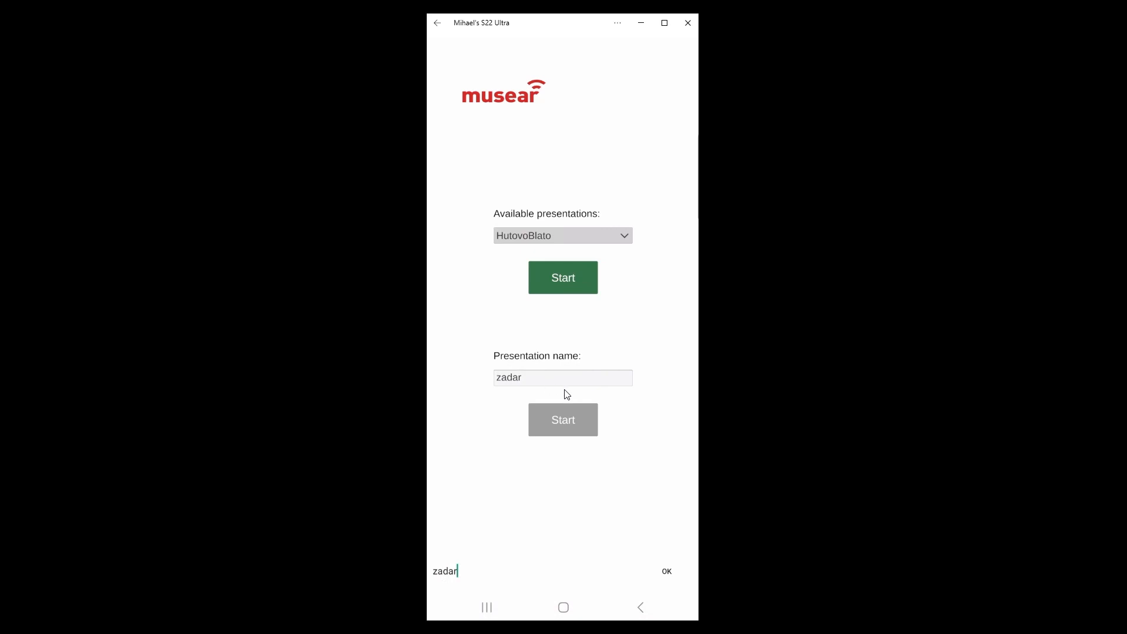
pyautogui.click(577, 424)
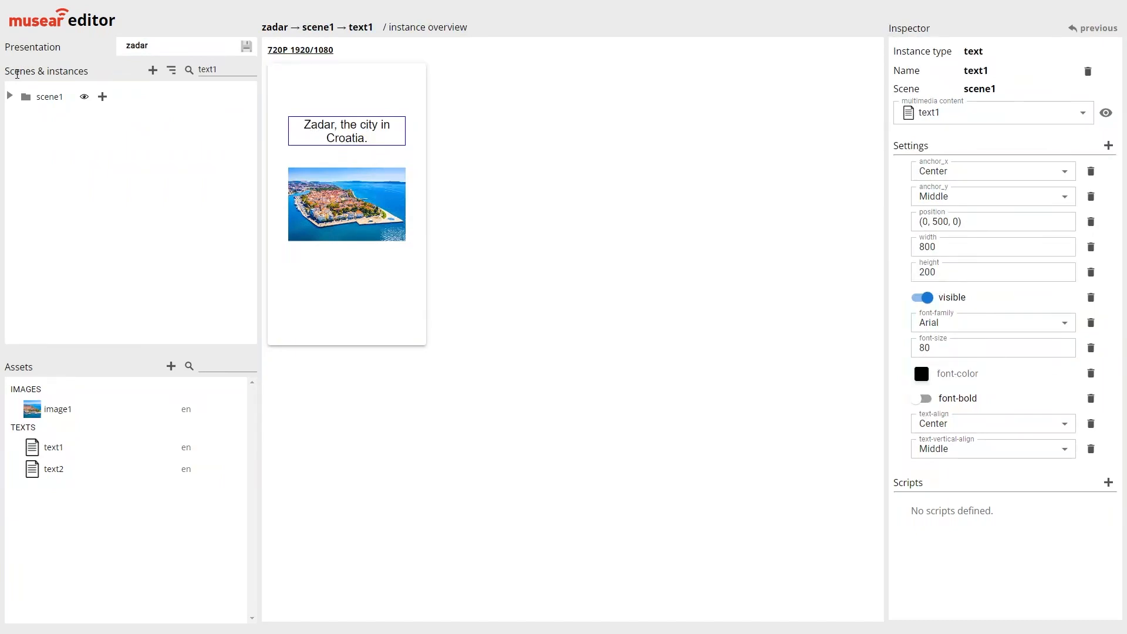
# Back in the musear editor, add a 2D scene named scene2 to the presentation.
pyautogui.click(152, 72)
pyautogui.write('scene1')
pyautogui.press('BackSpace')
pyautogui.write('2')
pyautogui.click(715, 382)
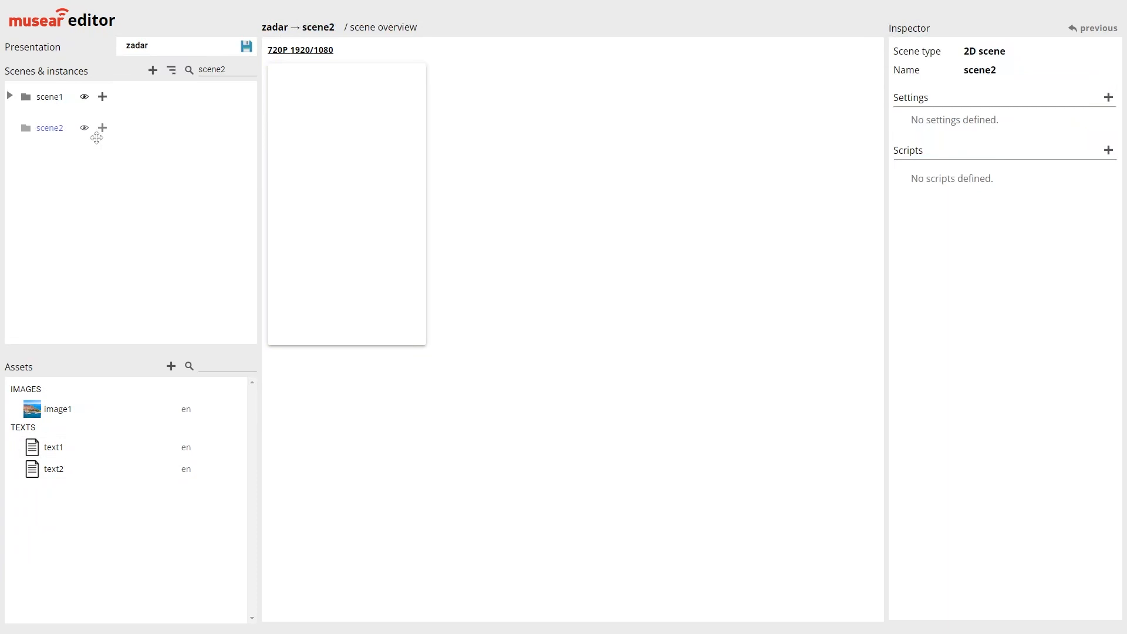
# Add an instance named s2_text1 to scene2 using the text1 multimedia content, and expand scene2 in the tree.
pyautogui.click(103, 128)
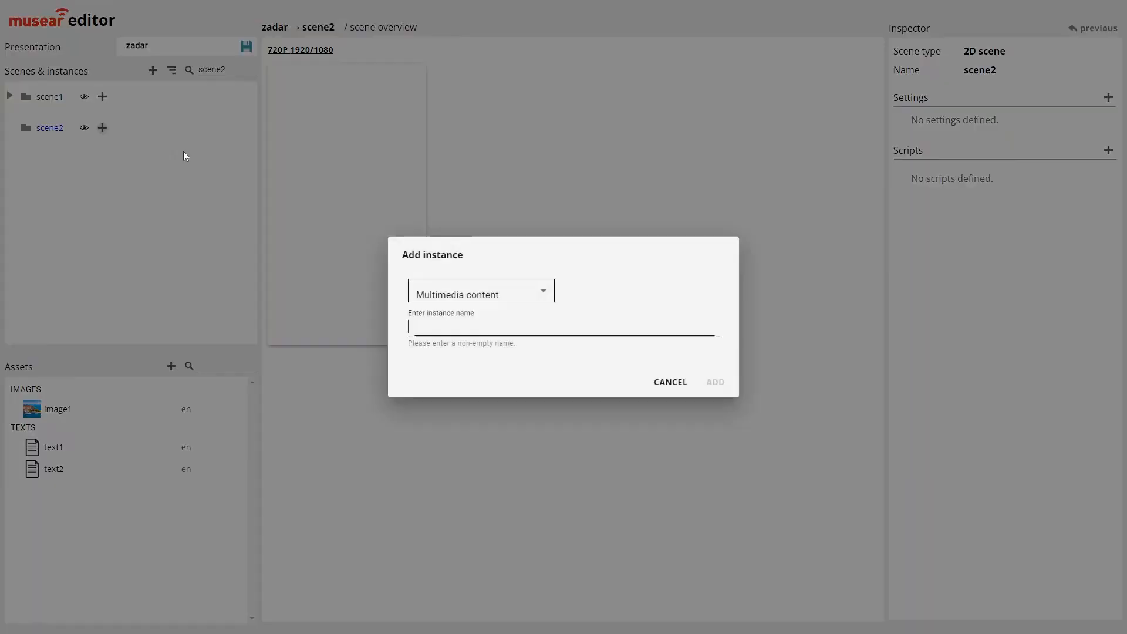
pyautogui.click(492, 289)
pyautogui.click(464, 517)
pyautogui.click(442, 322)
pyautogui.write('t')
pyautogui.press('BackSpace')
pyautogui.write('text1')
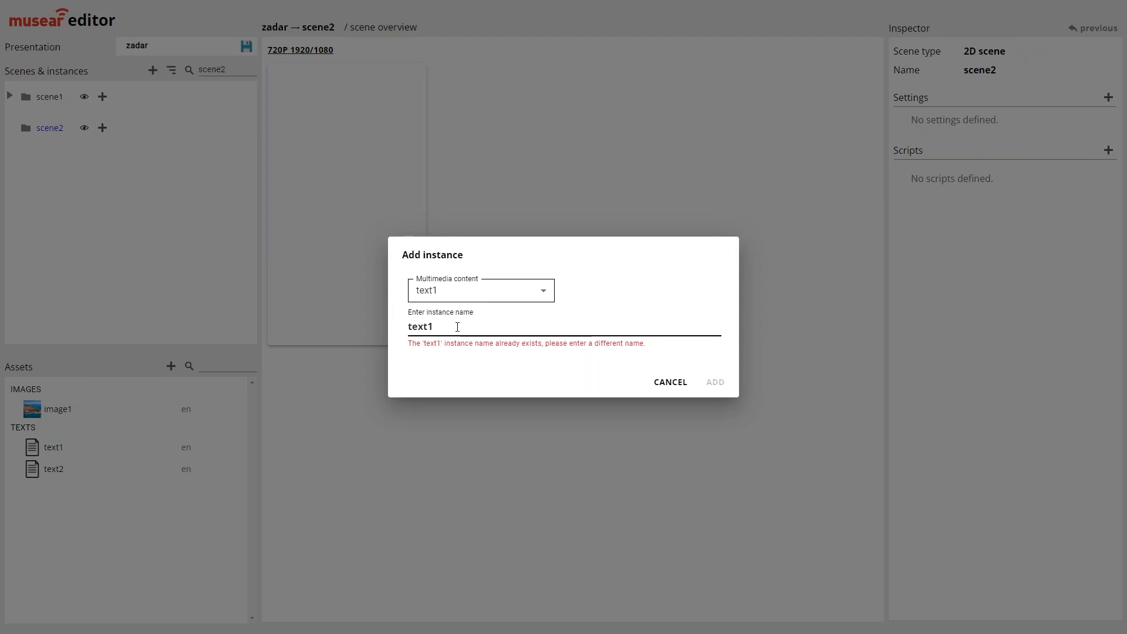
pyautogui.write('s2_')
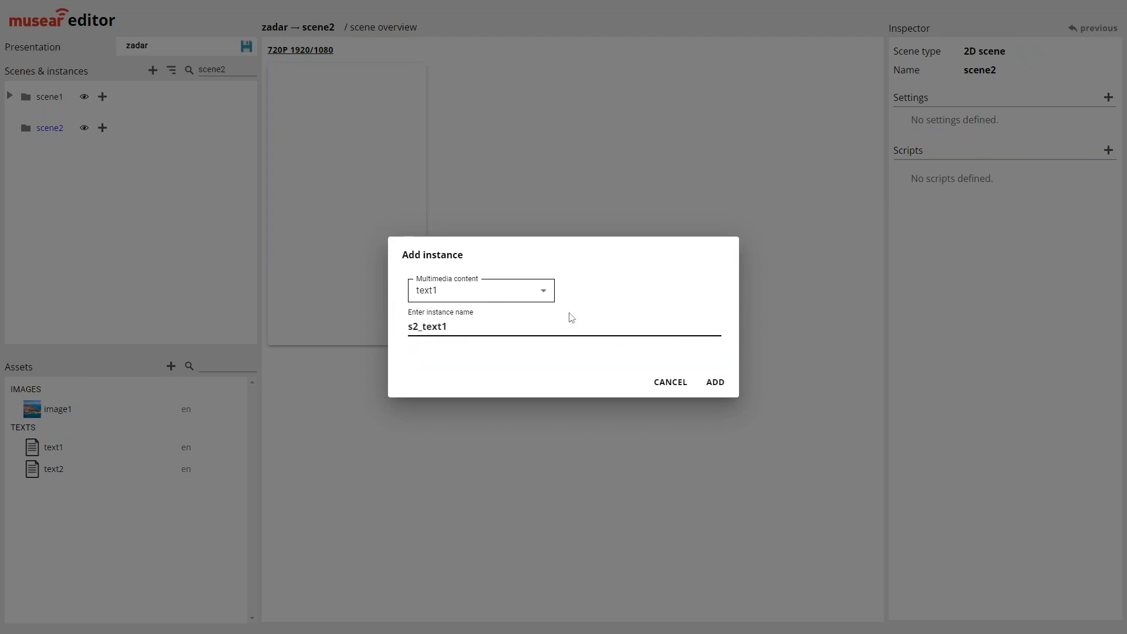
pyautogui.click(717, 386)
pyautogui.click(9, 127)
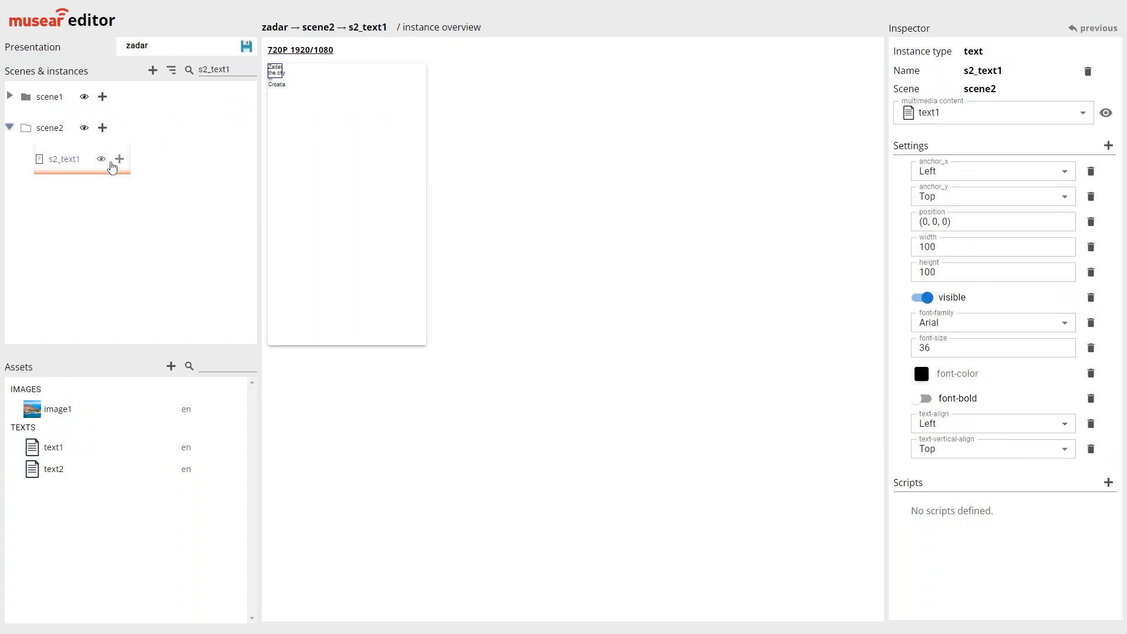
# Set the s2_text1 instance's horizontal anchor to Center and its vertical anchor to Middle.
pyautogui.click(938, 179)
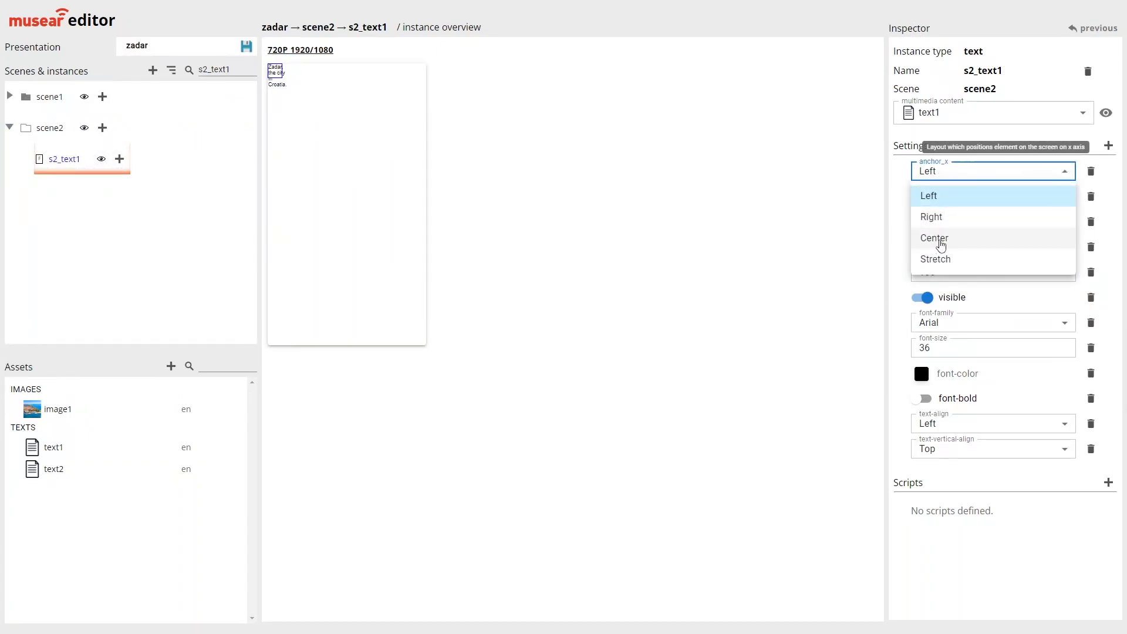
pyautogui.click(941, 244)
pyautogui.click(945, 196)
pyautogui.click(946, 263)
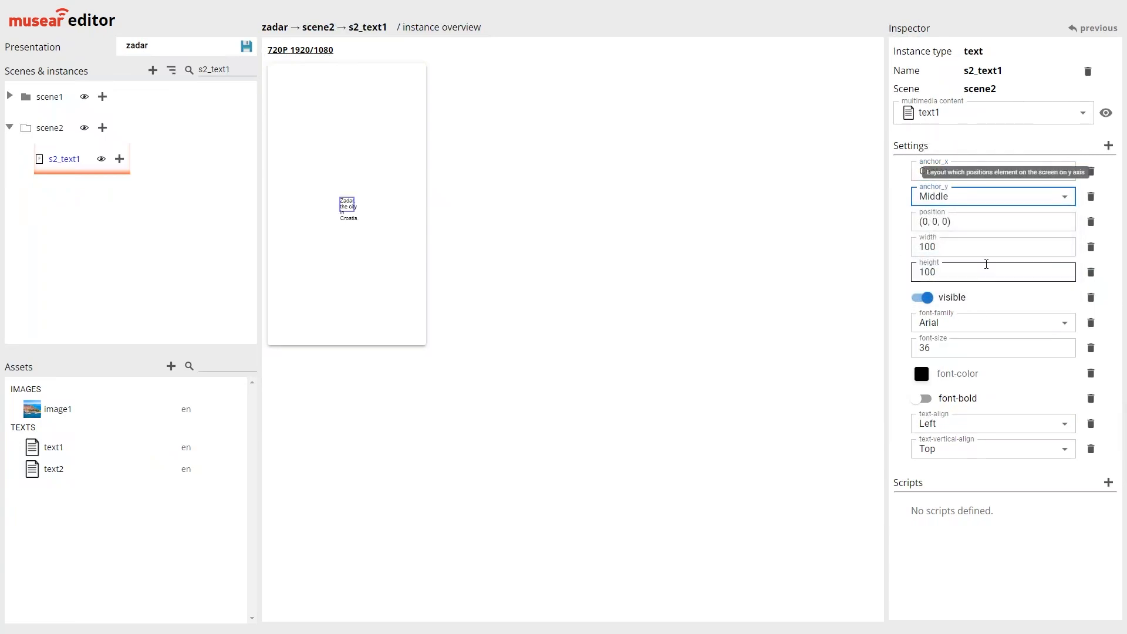
# Set the s2_text1 instance's width to 600, its font size to 70 and its height to 200.
pyautogui.moveTo(926, 252); pyautogui.dragTo(916, 251)
pyautogui.write('6')
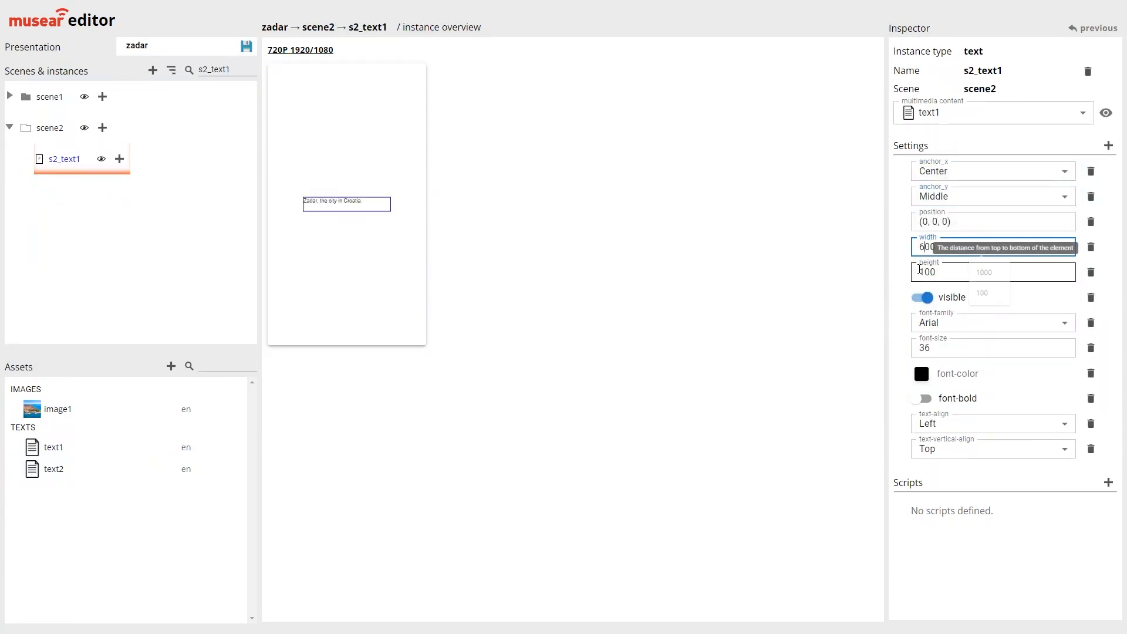
pyautogui.moveTo(937, 350); pyautogui.dragTo(622, 323)
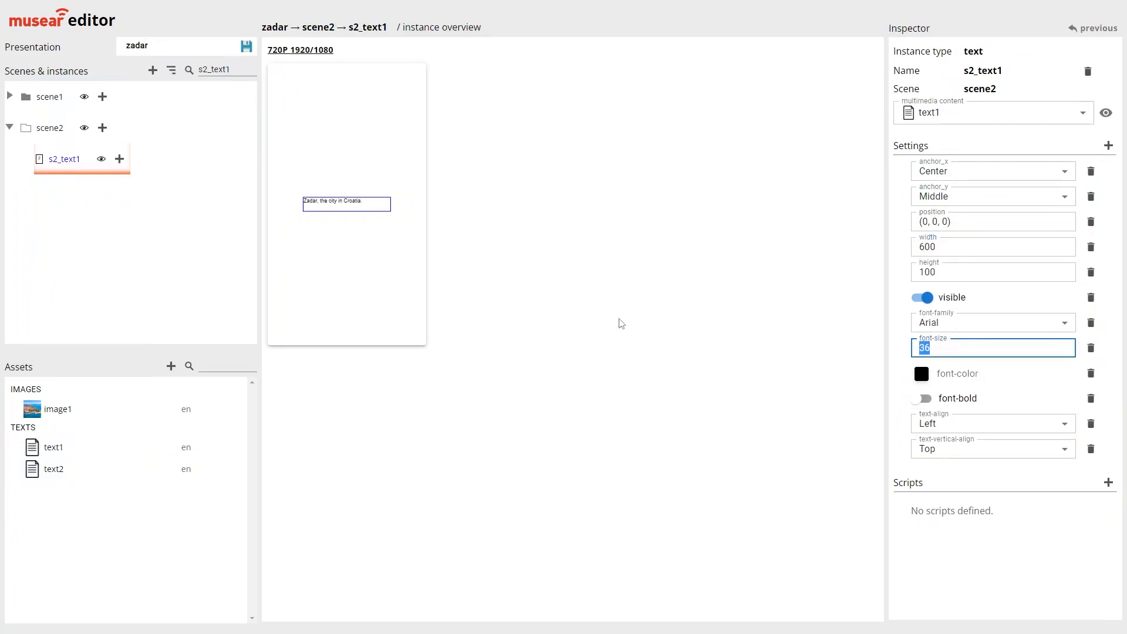
pyautogui.write('70')
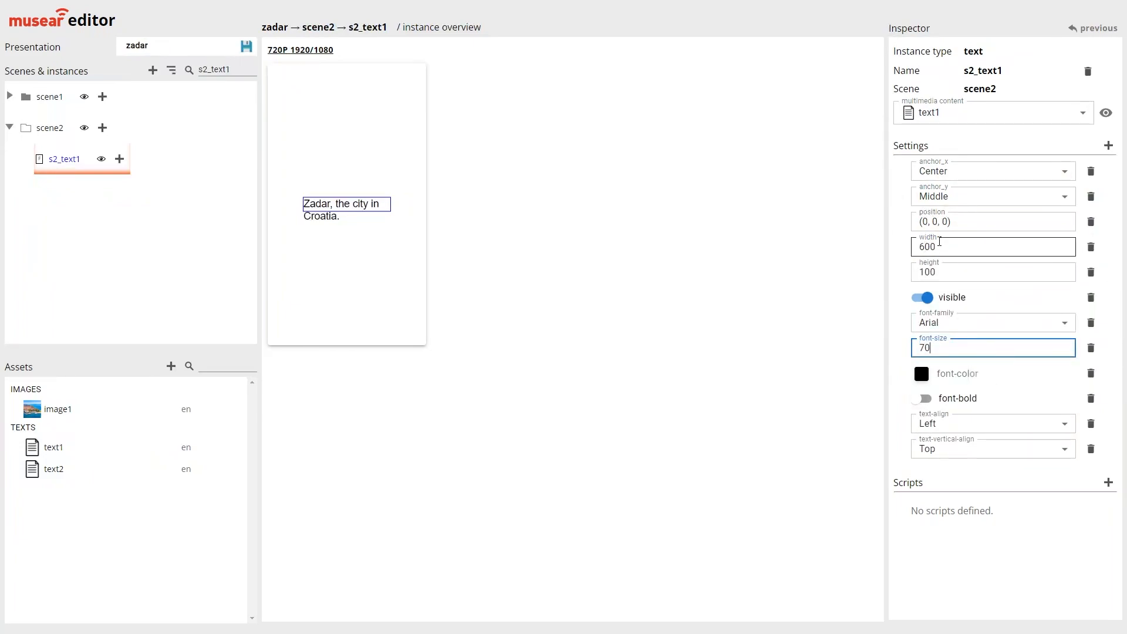
pyautogui.moveTo(926, 271); pyautogui.dragTo(916, 271)
pyautogui.write('2')
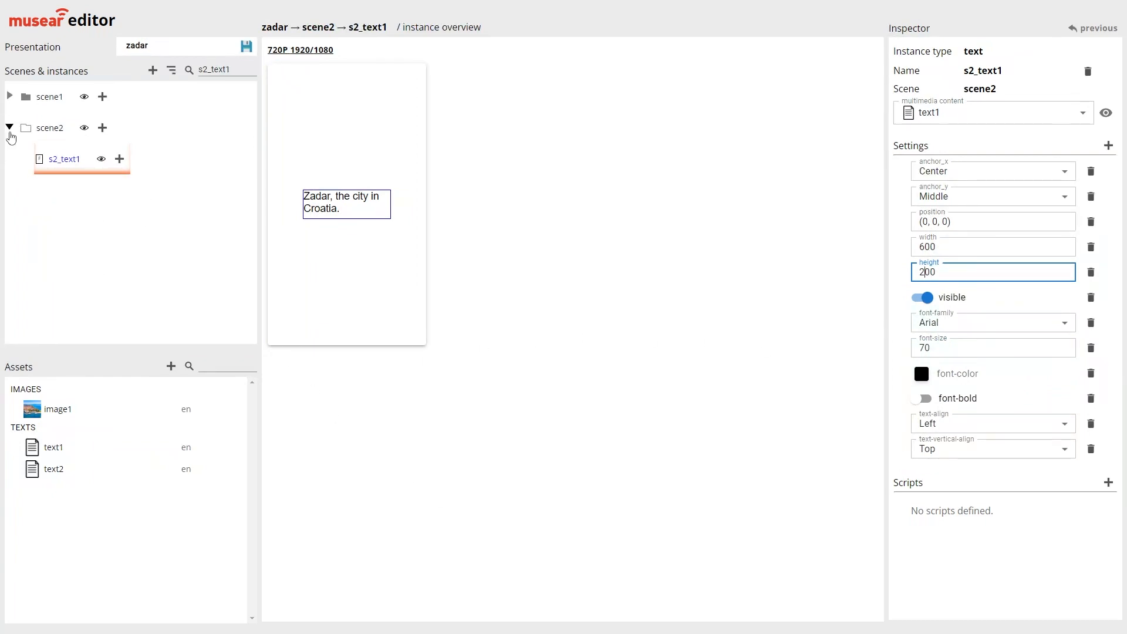
# Open the zadar presentation overview and examine the layout of scene1 and scene2.
pyautogui.click(135, 49)
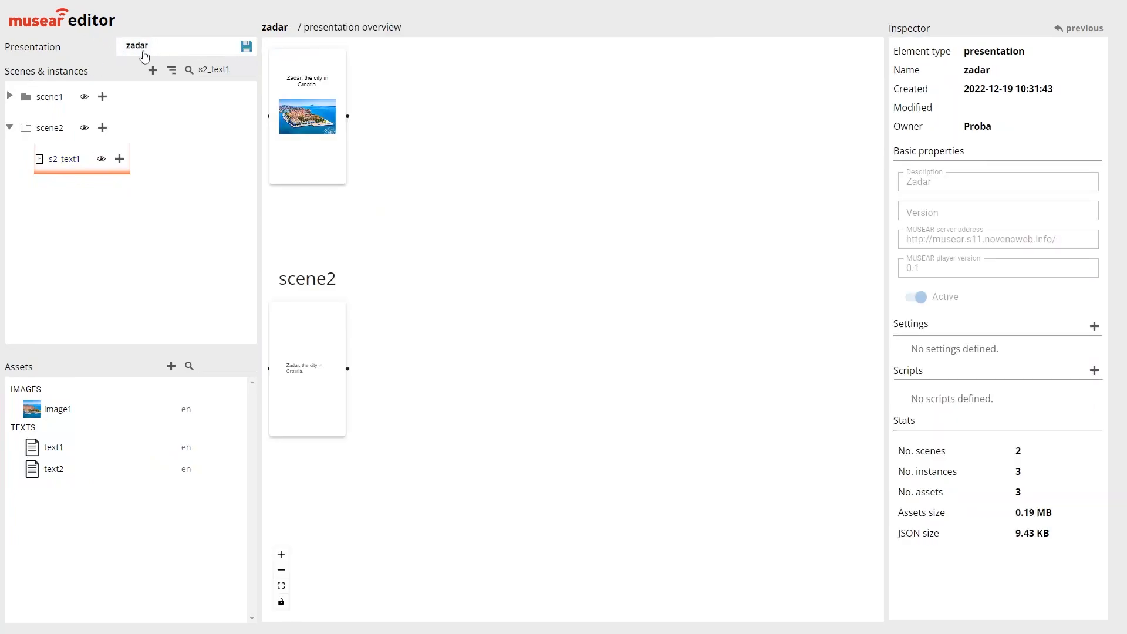
pyautogui.moveTo(424, 213); pyautogui.dragTo(622, 297)
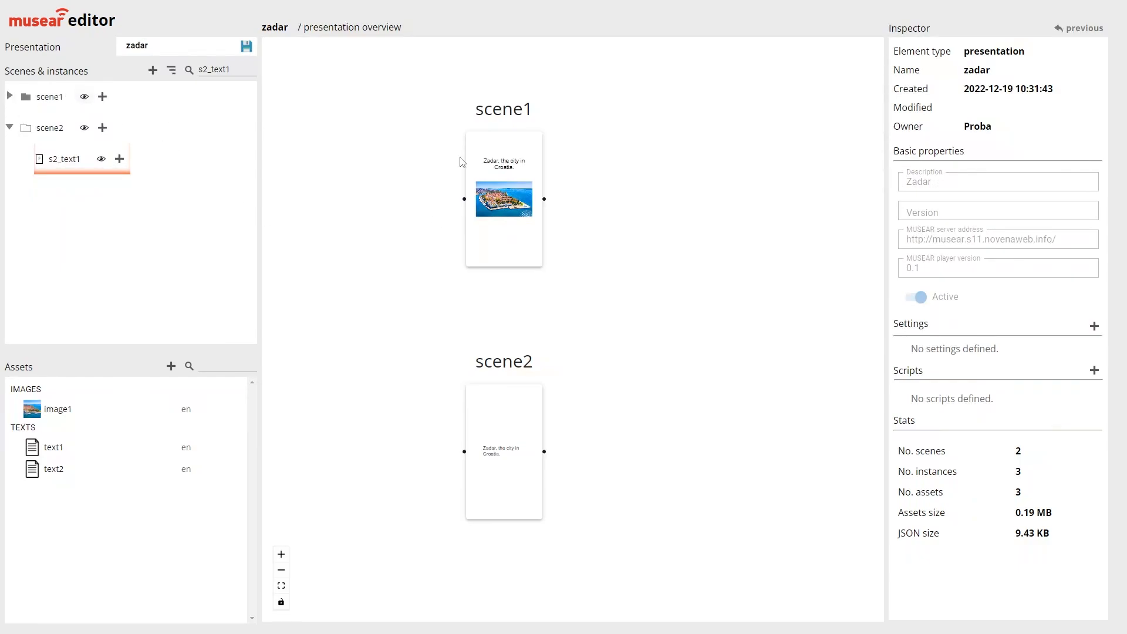
# Open the image1 instance in scene1 and add a script named click to it.
pyautogui.click(82, 105)
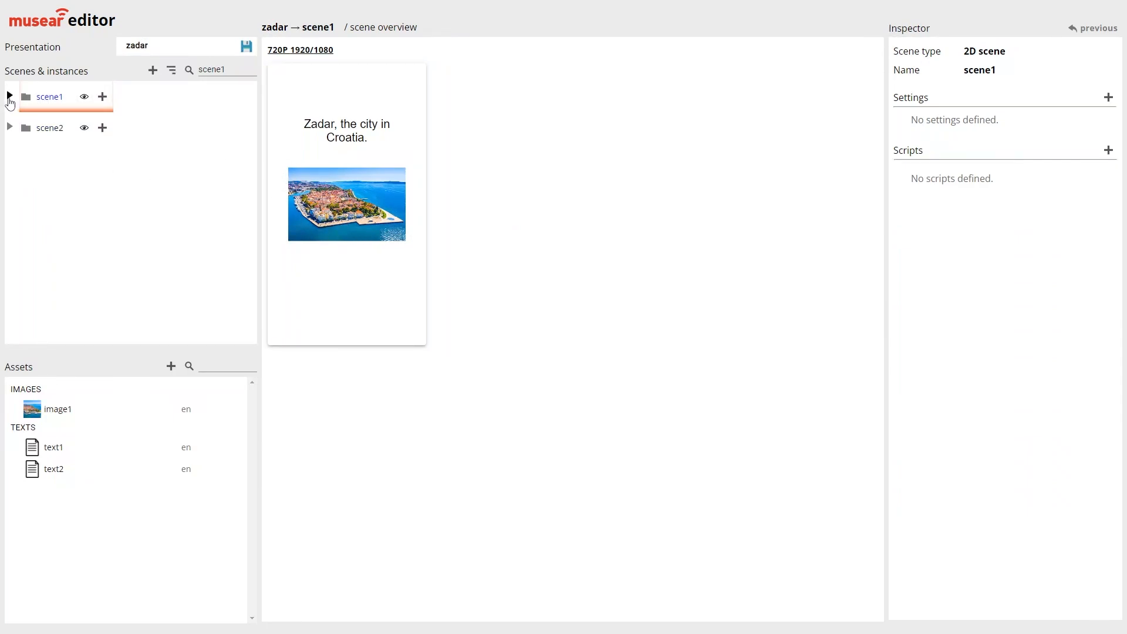
pyautogui.click(9, 97)
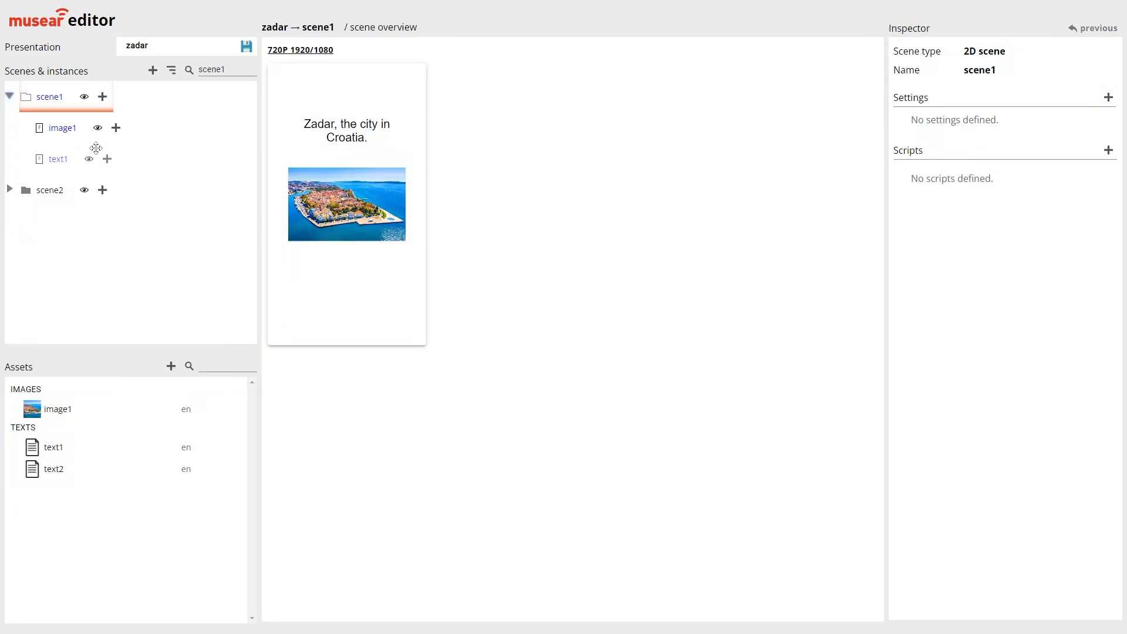
pyautogui.click(98, 129)
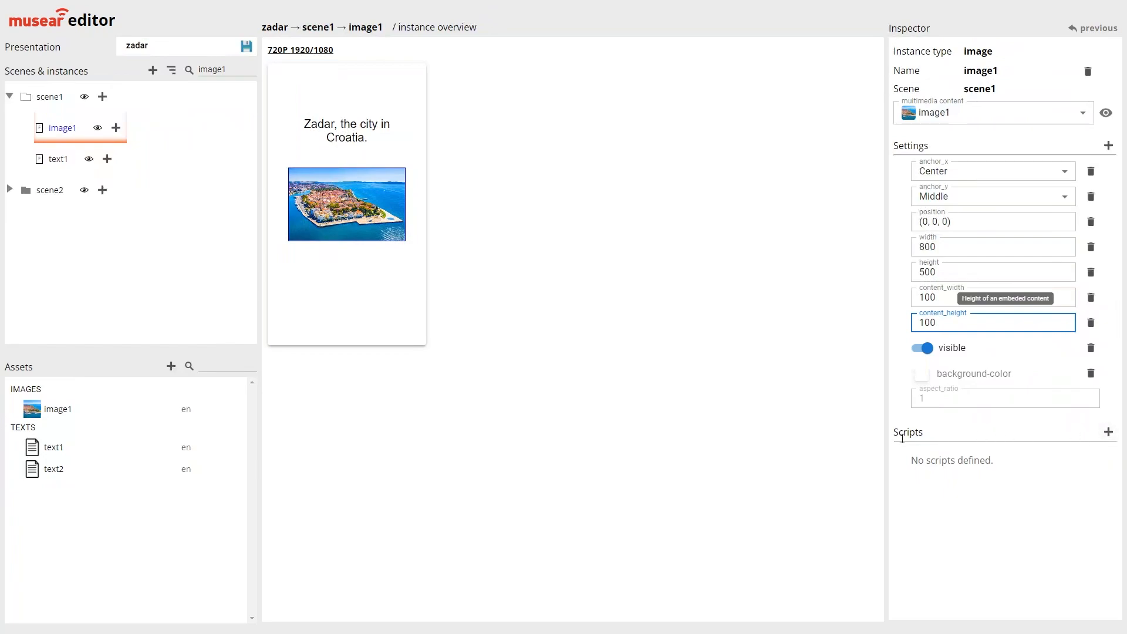
pyautogui.click(1109, 433)
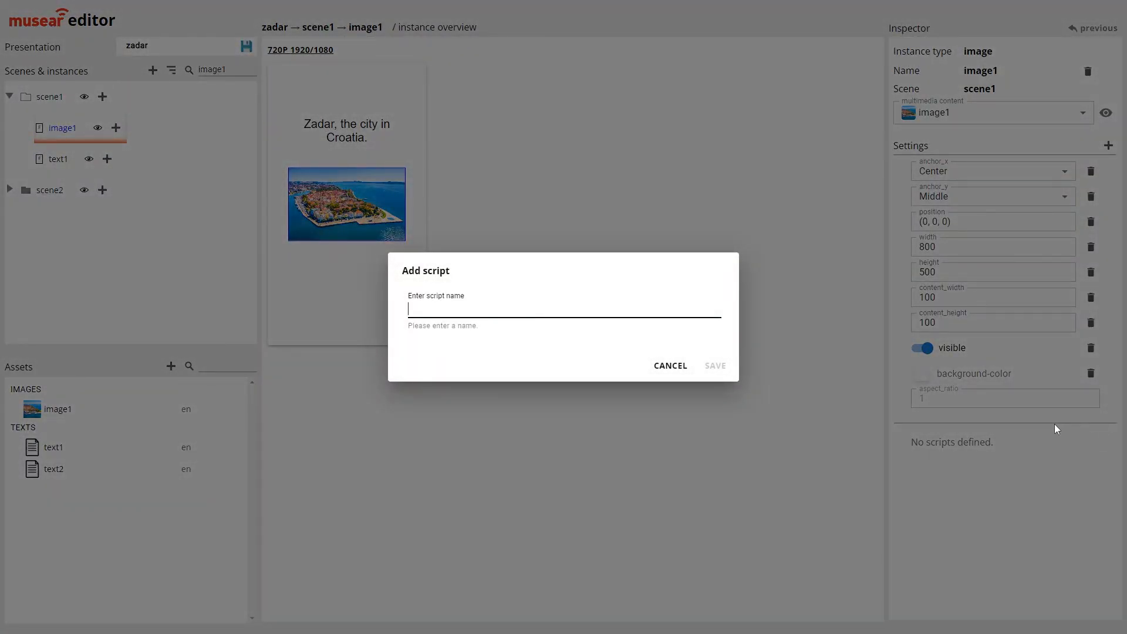
pyautogui.write('click')
pyautogui.click(715, 366)
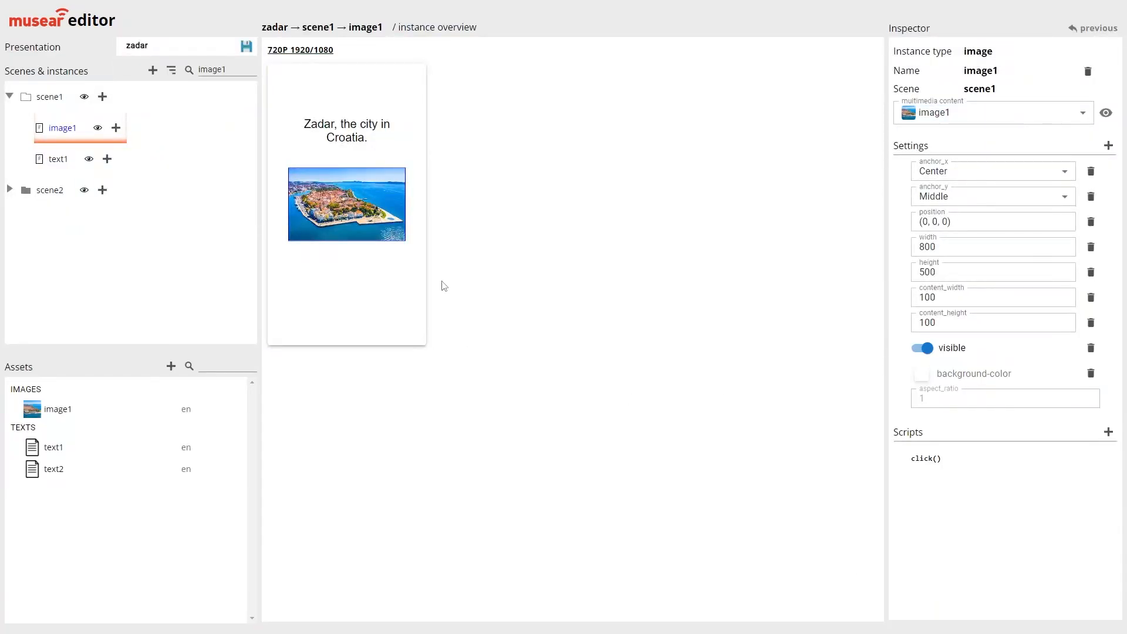
# Write transition('scene2'); in image1's click script, validate it and save the script.
pyautogui.click(928, 461)
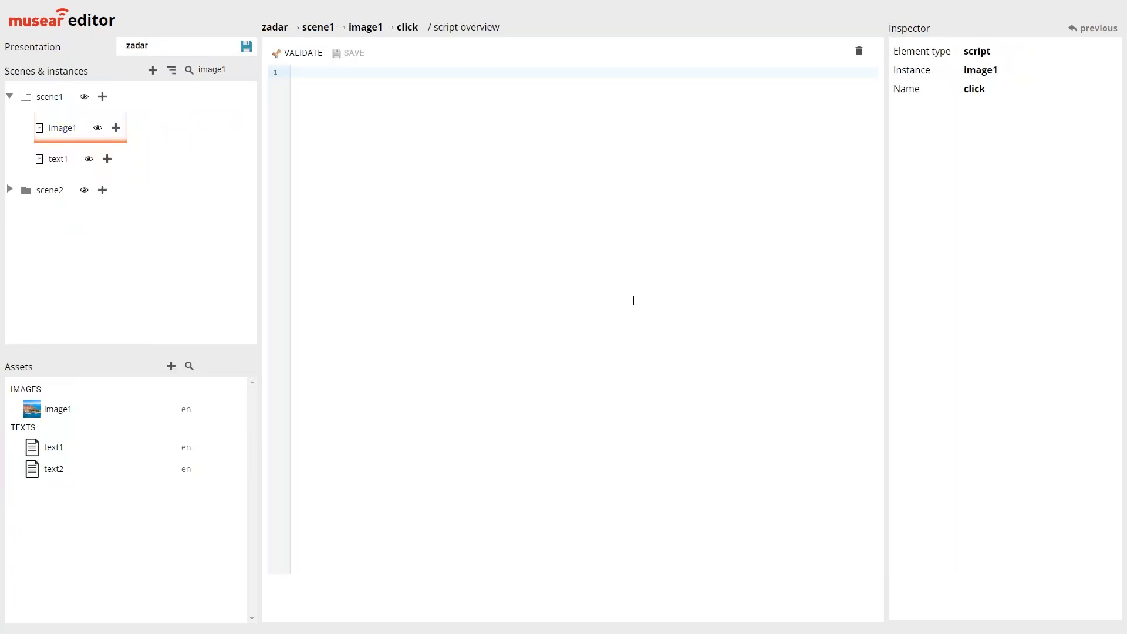
pyautogui.click(633, 301)
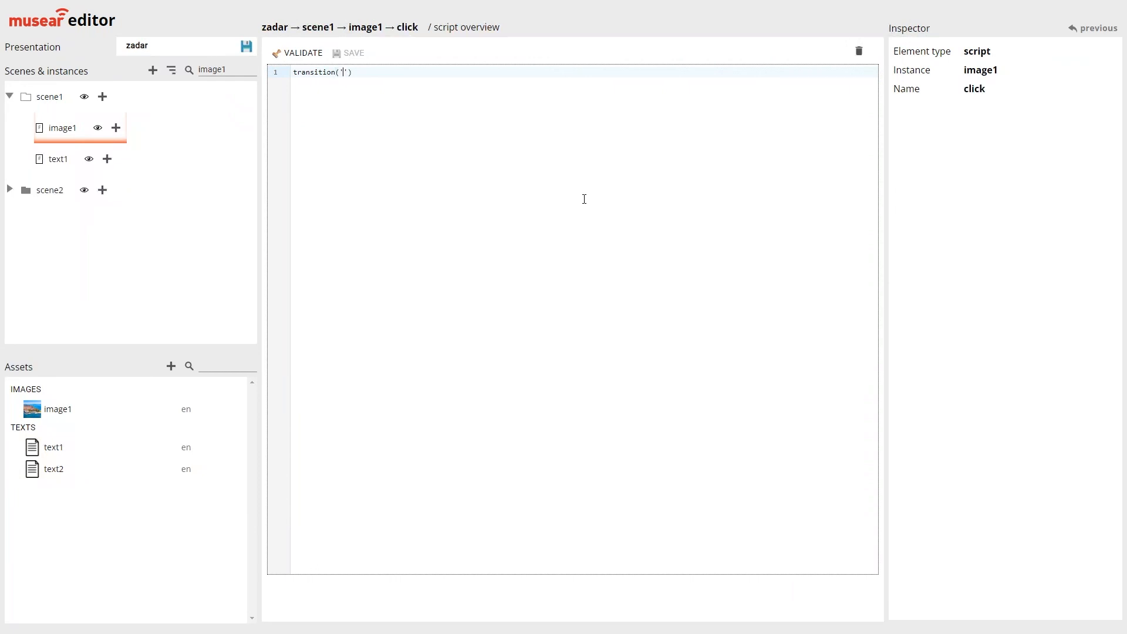
pyautogui.write("'scene2")
pyautogui.press('End')
pyautogui.write(';')
pyautogui.doubleClick(352, 73)
pyautogui.click(404, 101)
pyautogui.click(305, 57)
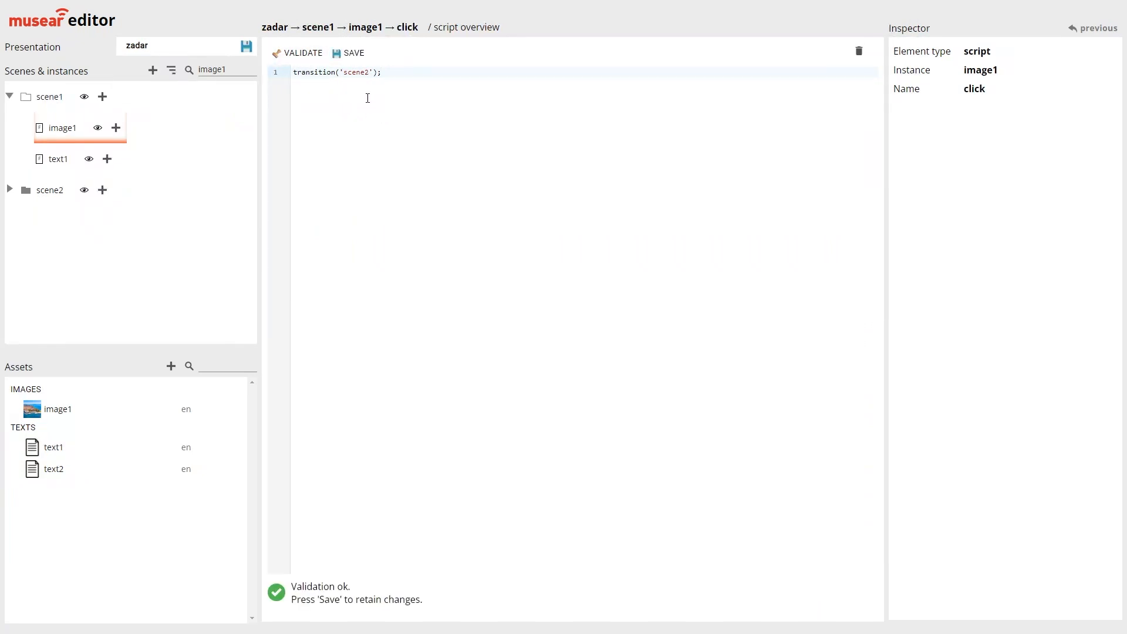
pyautogui.click(356, 56)
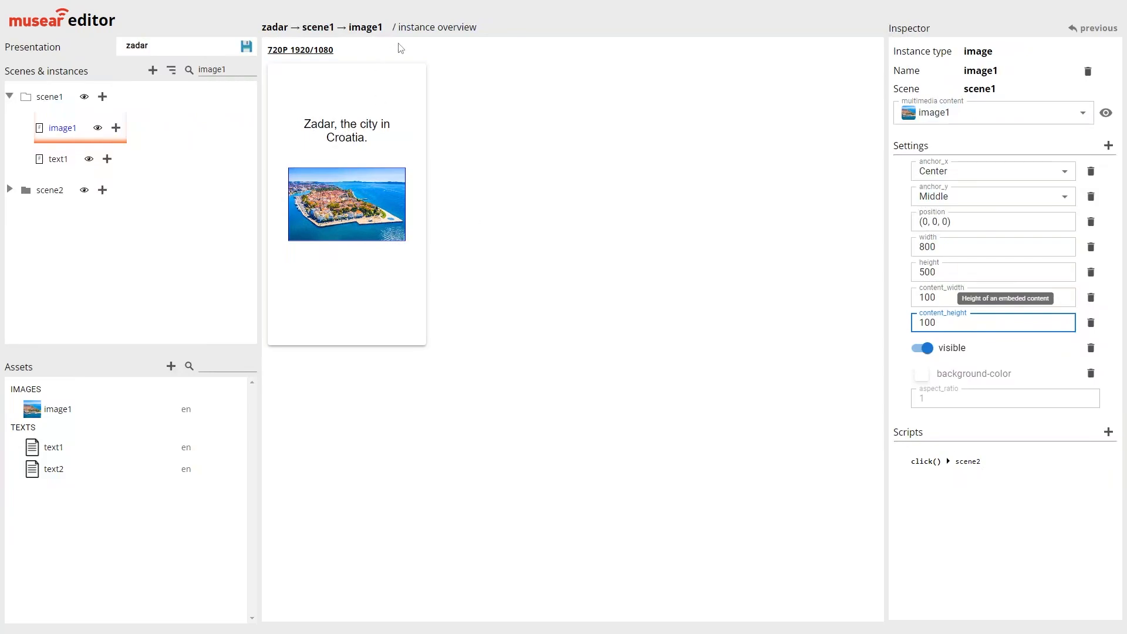
# Open the zadar presentation overview and examine the click transition between scene1 and scene2.
pyautogui.click(140, 53)
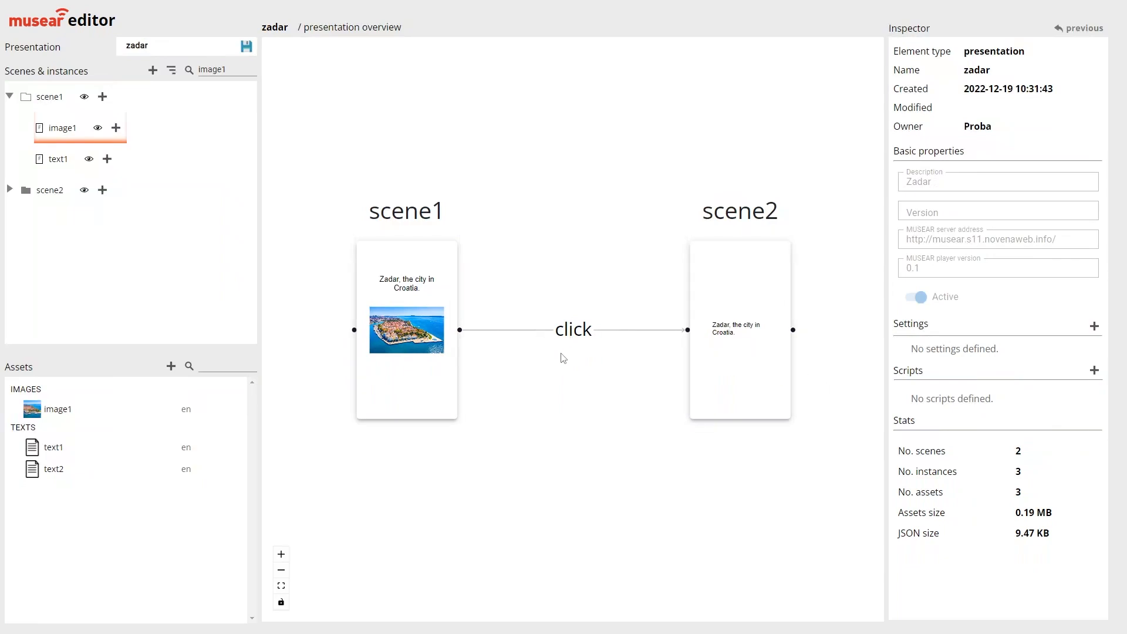
pyautogui.scroll(2, 562, 354)
pyautogui.scroll(-2, 502, 356)
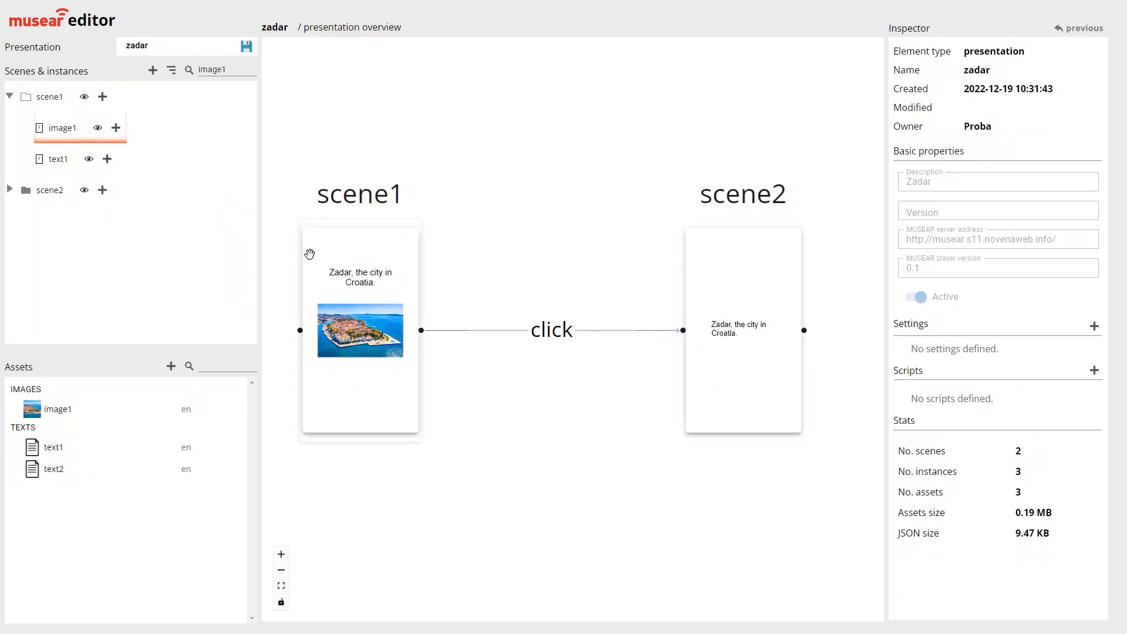
# Open the s2_text1 instance in scene2 and add a script named click to it.
pyautogui.click(10, 190)
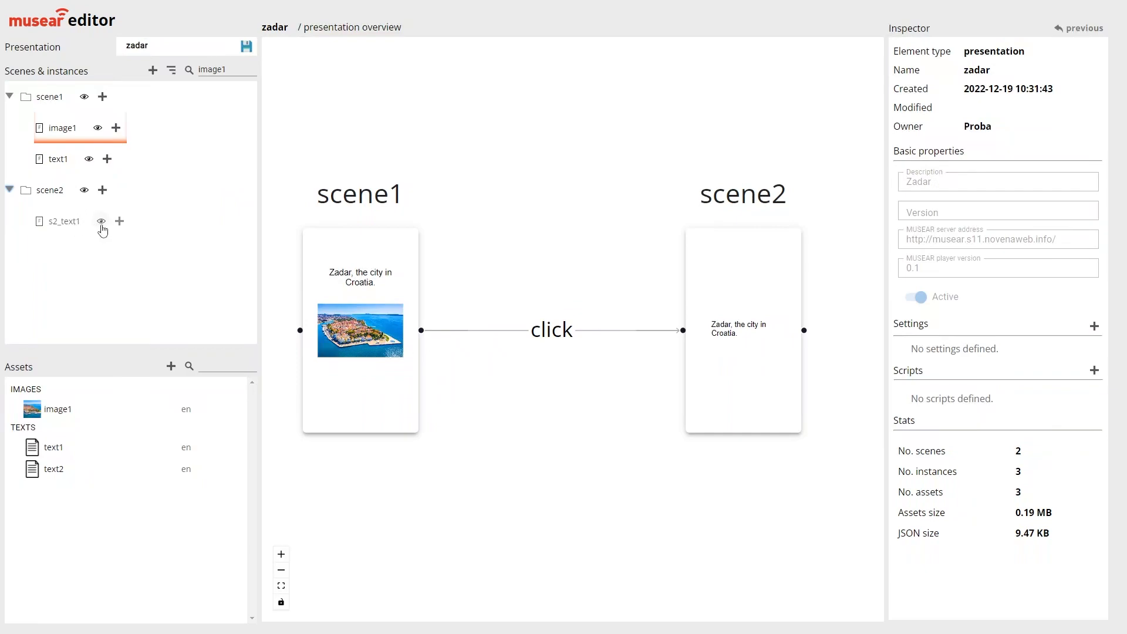
pyautogui.click(103, 230)
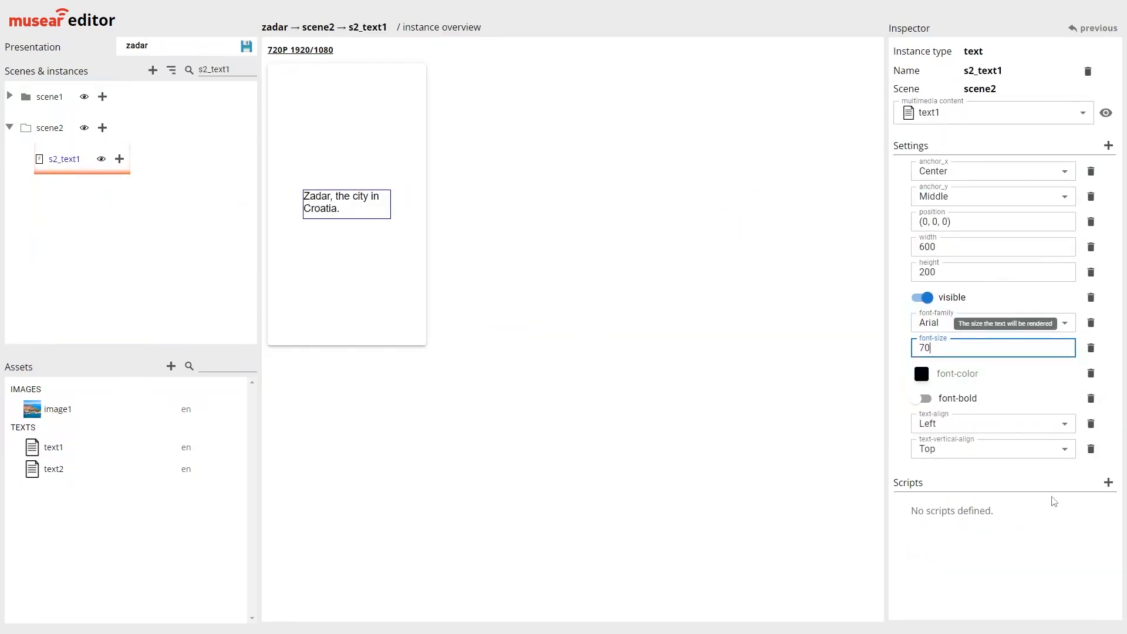
pyautogui.click(1108, 483)
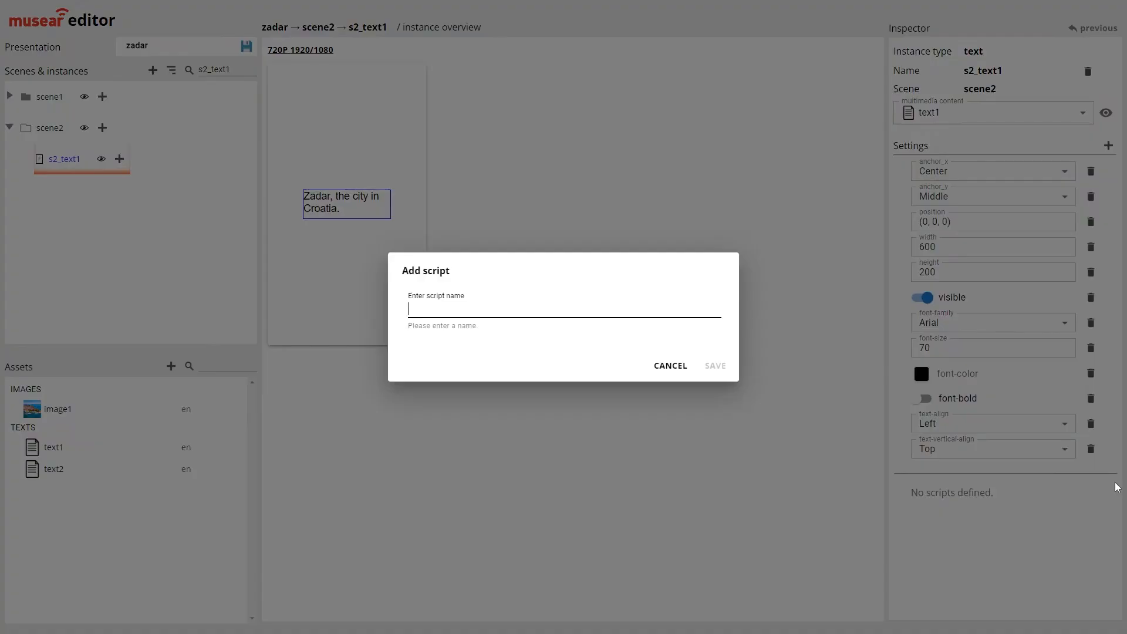
pyautogui.write('click')
pyautogui.click(716, 366)
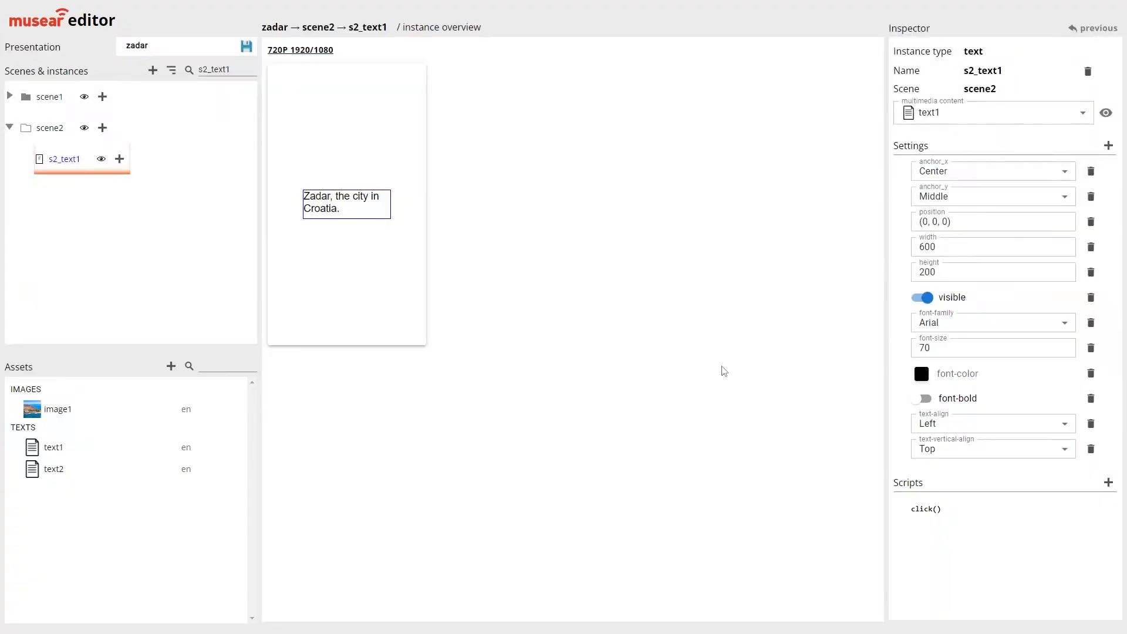
# Write transition('scene1'); in s2_text1's click script, validate and save it, and save the zadar presentation.
pyautogui.click(927, 510)
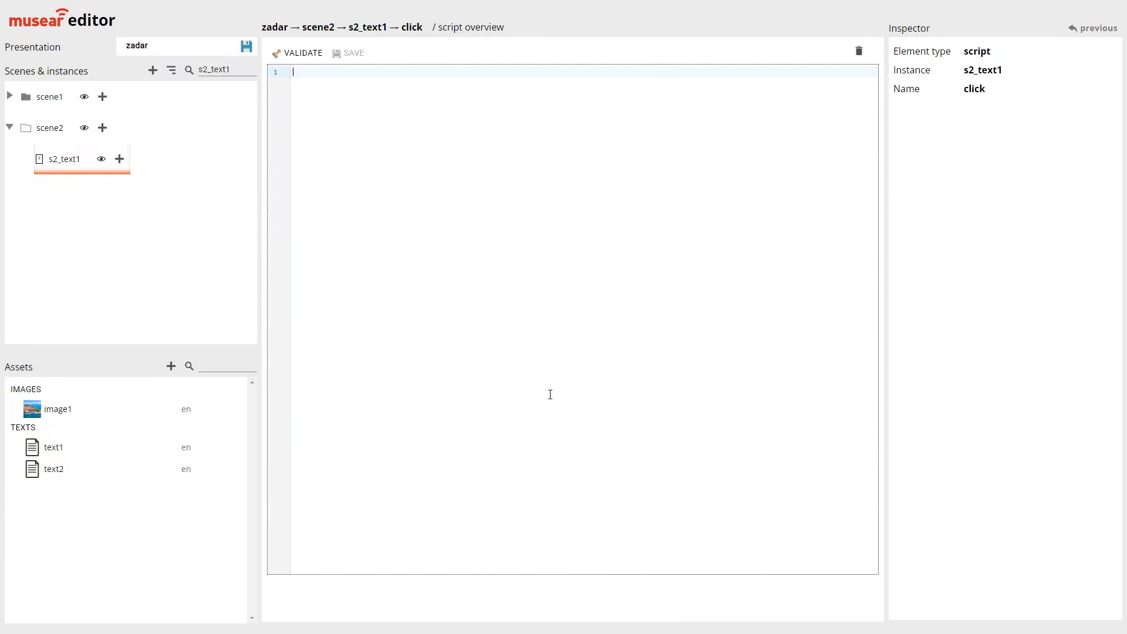
pyautogui.write("transition('scene")
pyautogui.press('End')
pyautogui.write(';')
pyautogui.click(304, 53)
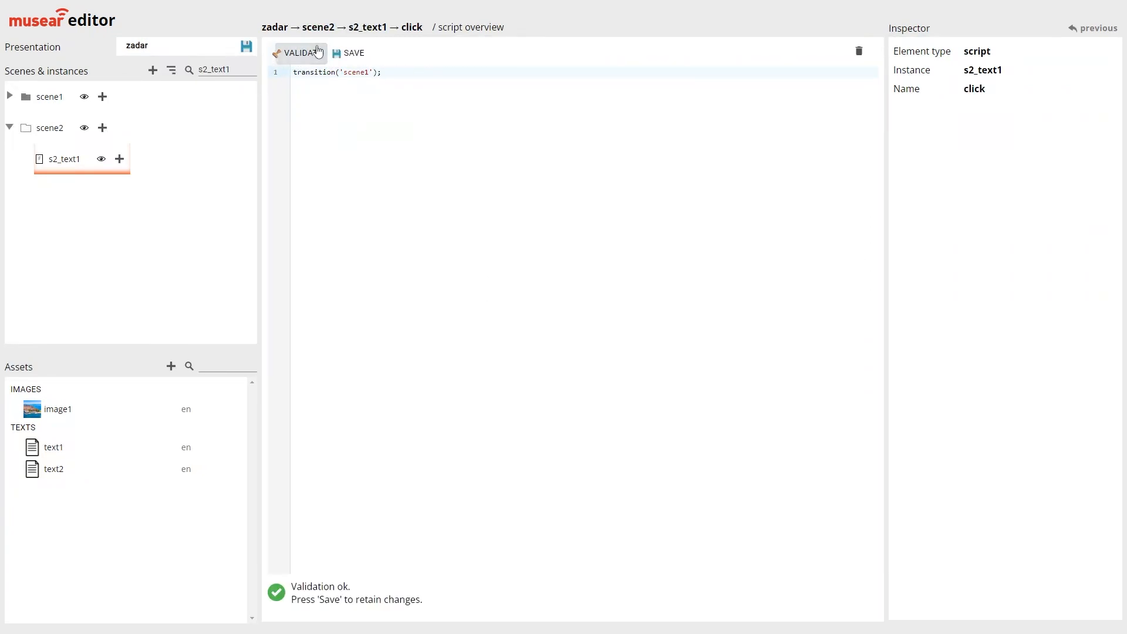
pyautogui.click(355, 53)
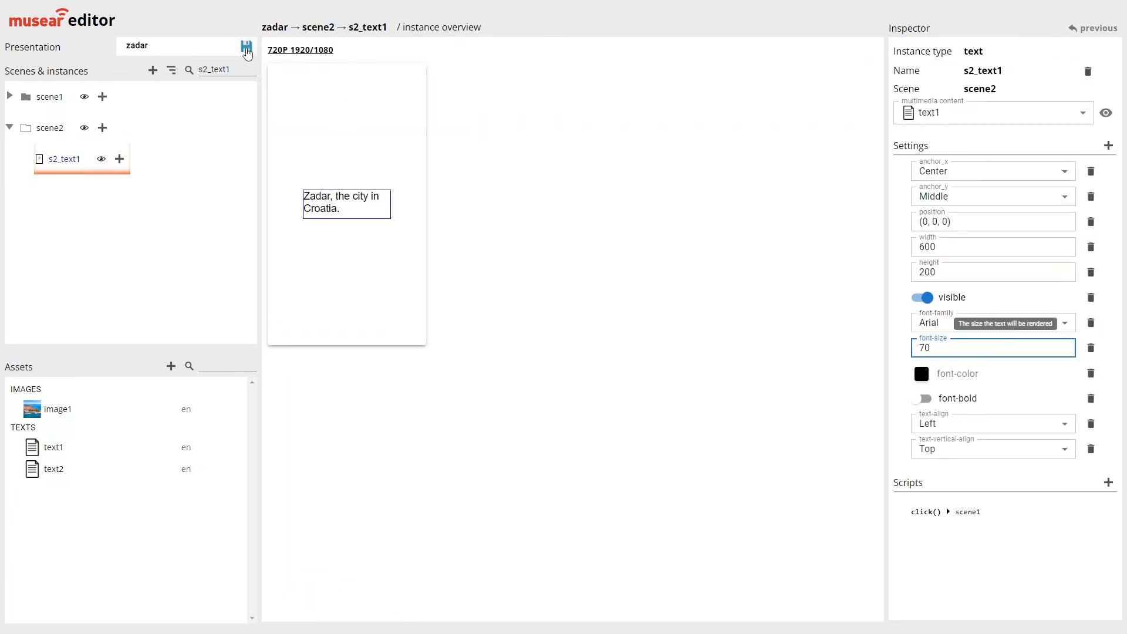
pyautogui.click(247, 52)
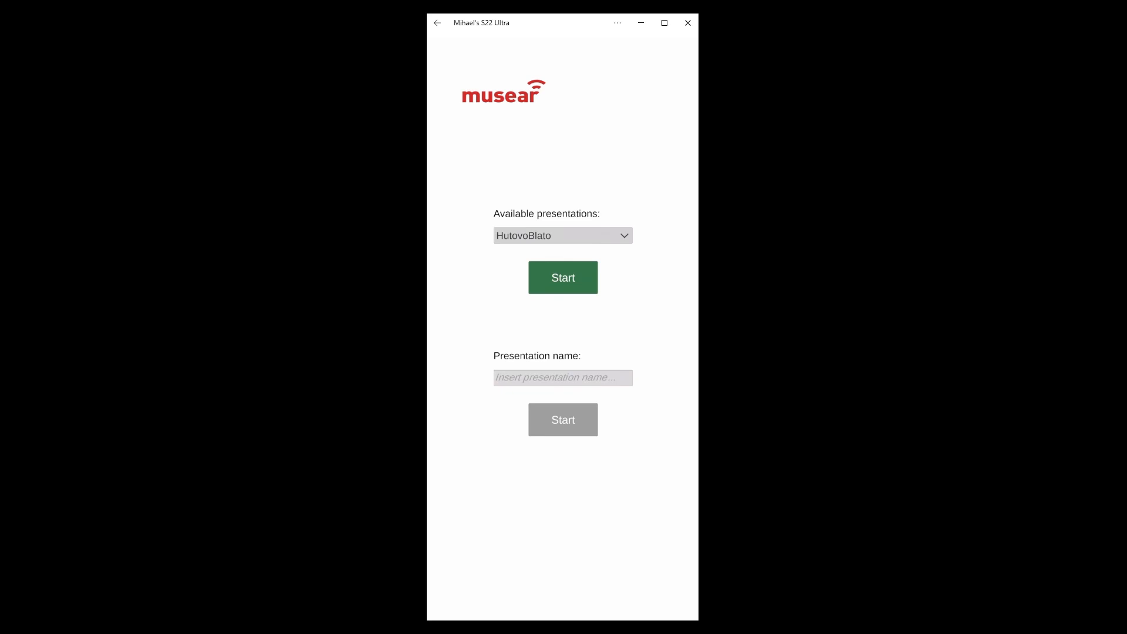
# In the MUSEAR player on the phone, start the zadar presentation and test the transitions by selecting the image and the text.
pyautogui.click(572, 380)
pyautogui.write('zadar')
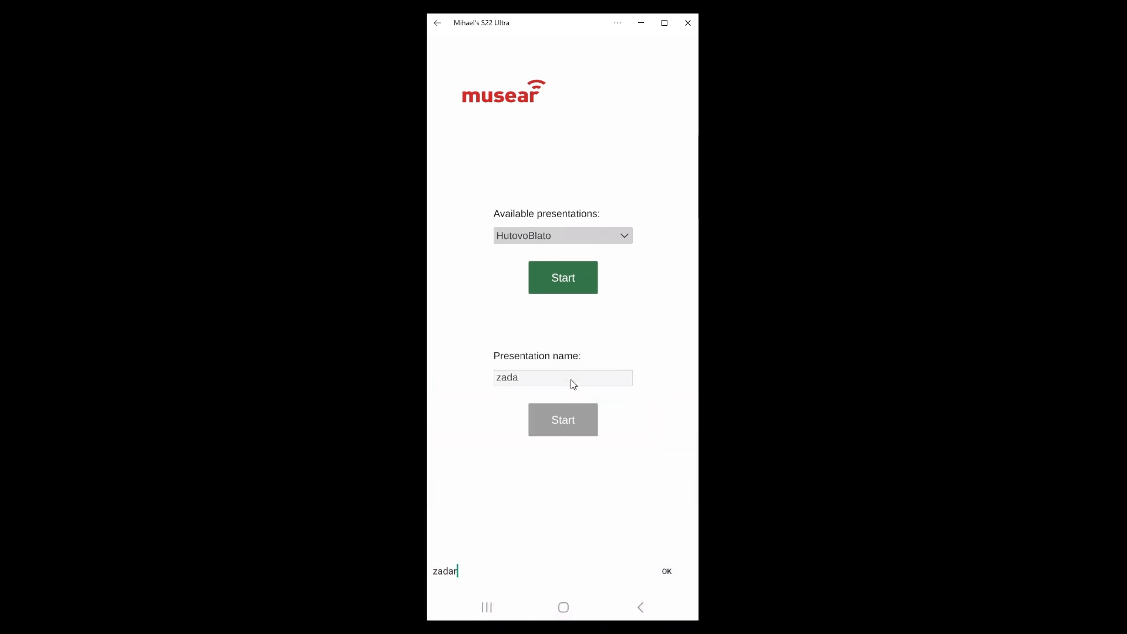
pyautogui.click(572, 421)
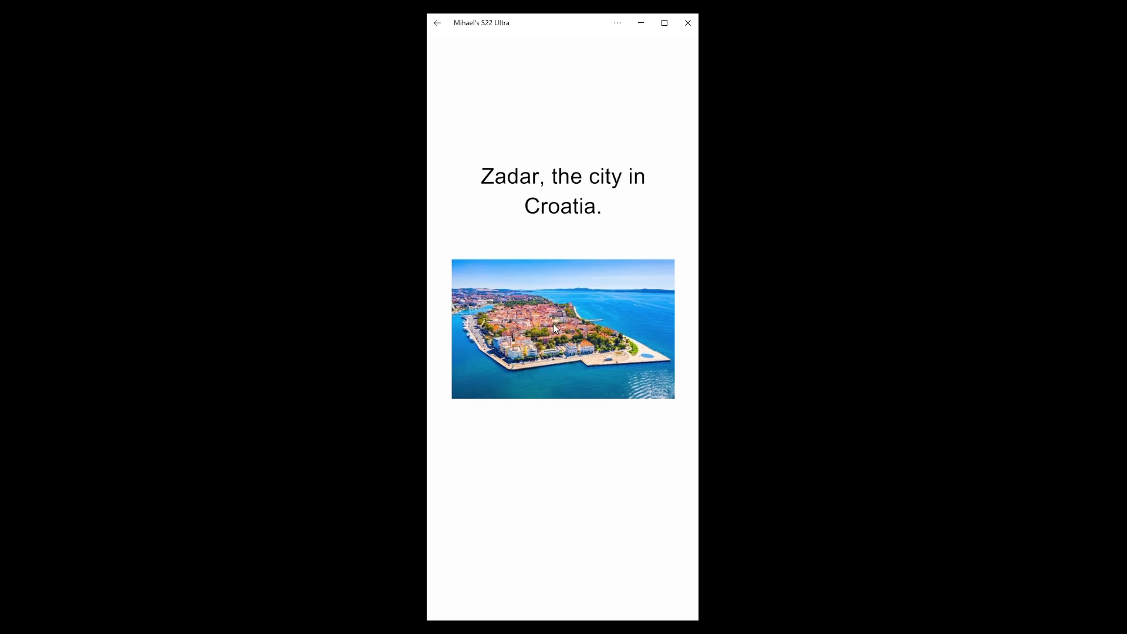
pyautogui.click(562, 336)
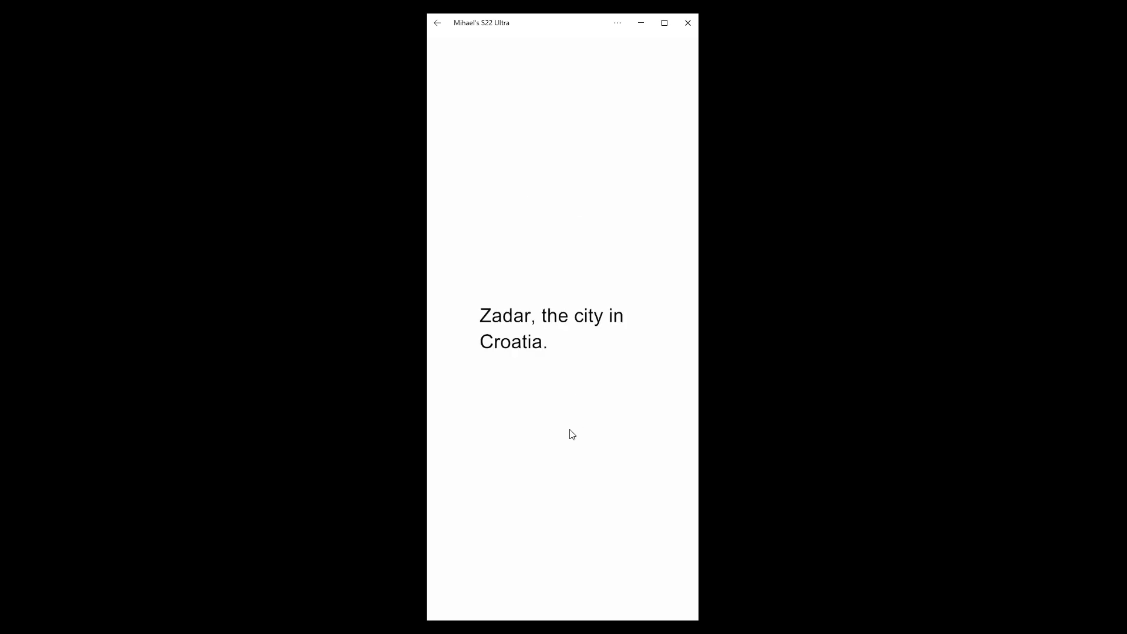
pyautogui.click(517, 328)
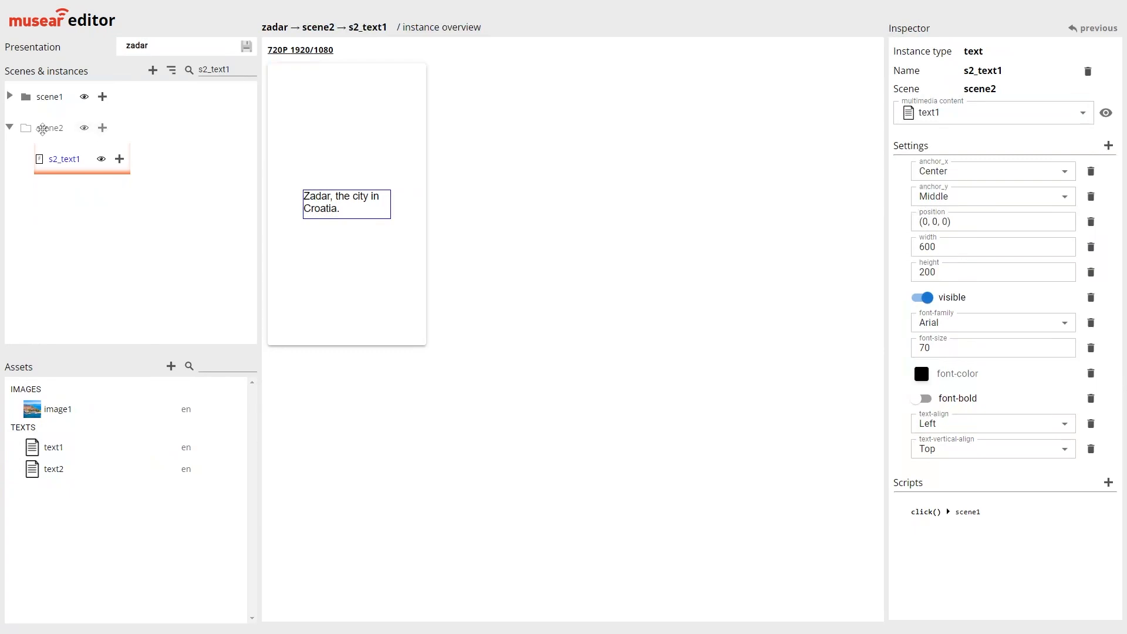
# Add an instance named scroll with default_scrollview content to scene2.
pyautogui.click(103, 129)
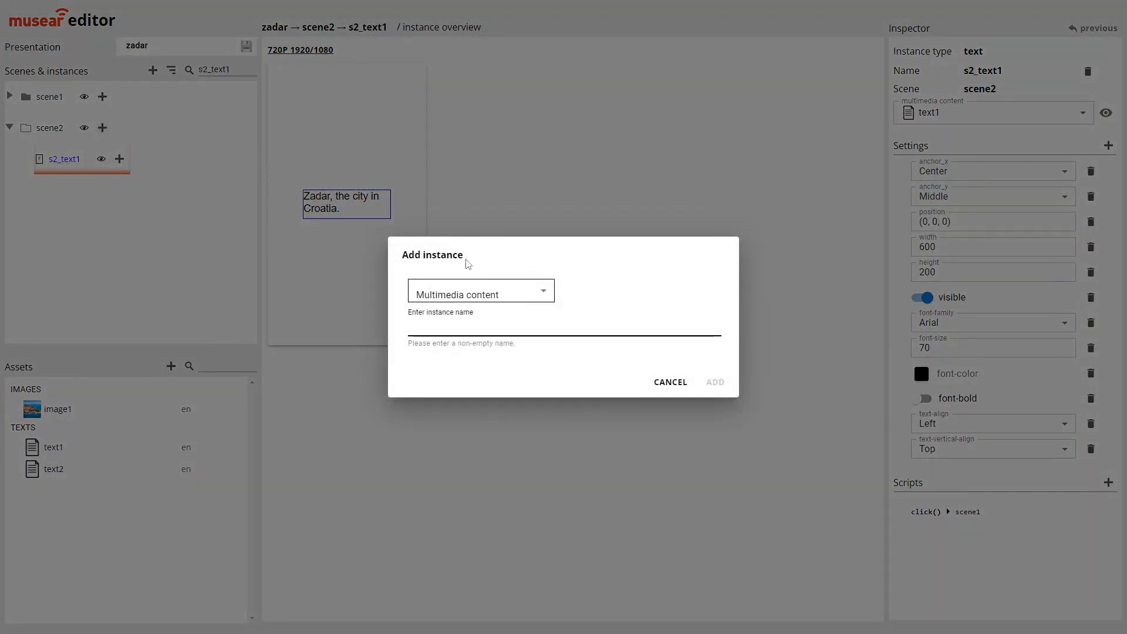
pyautogui.click(495, 295)
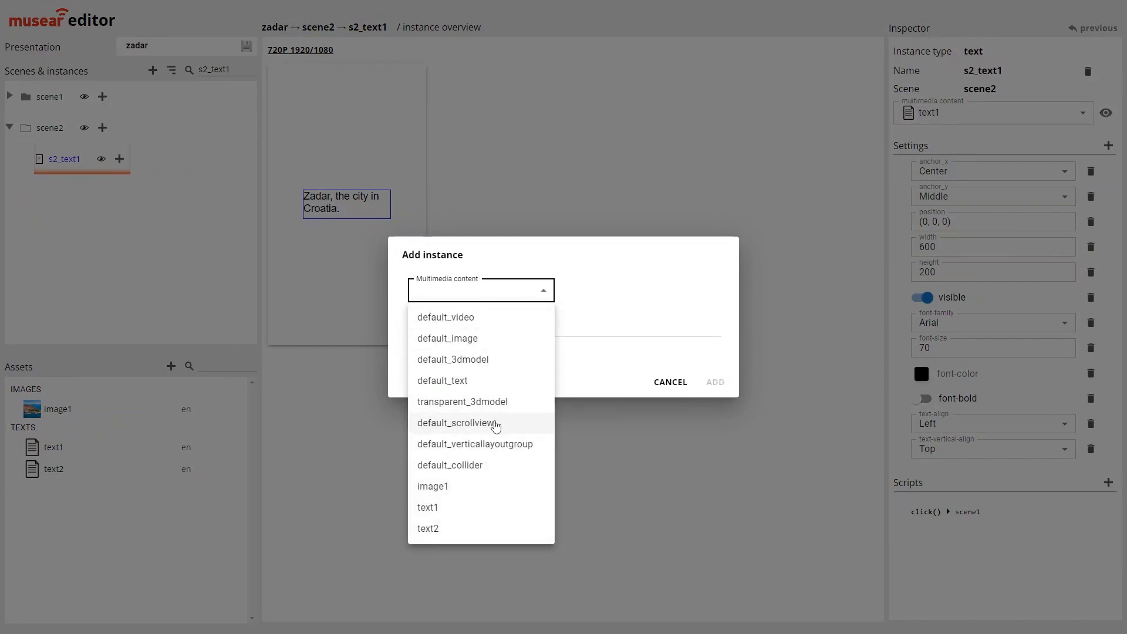
pyautogui.click(497, 424)
pyautogui.click(498, 327)
pyautogui.write('scroll')
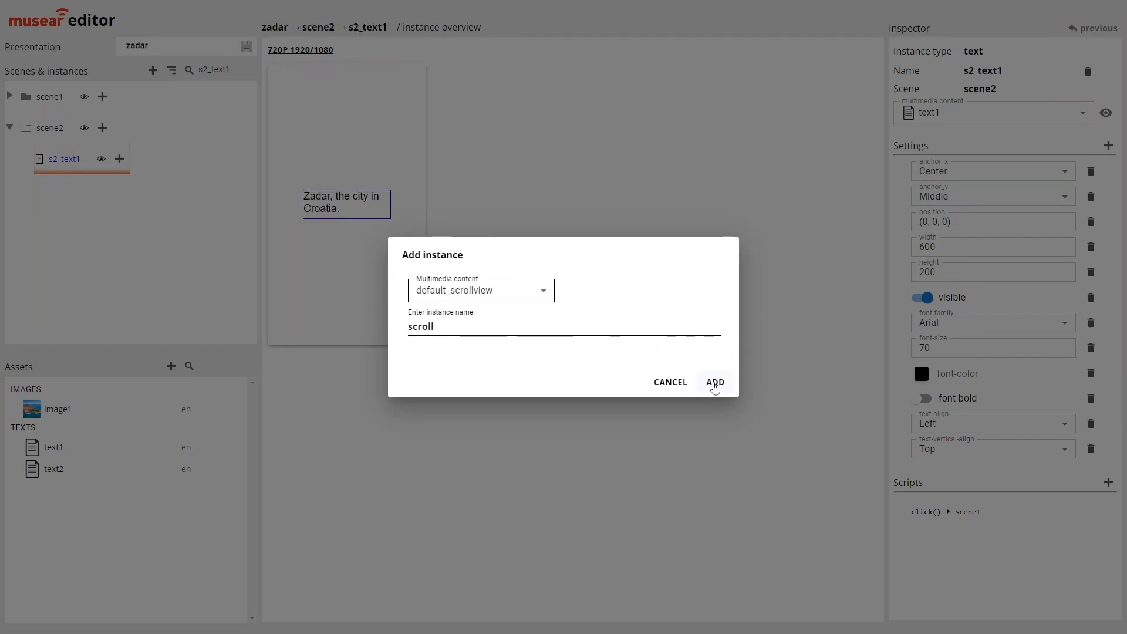
pyautogui.click(715, 383)
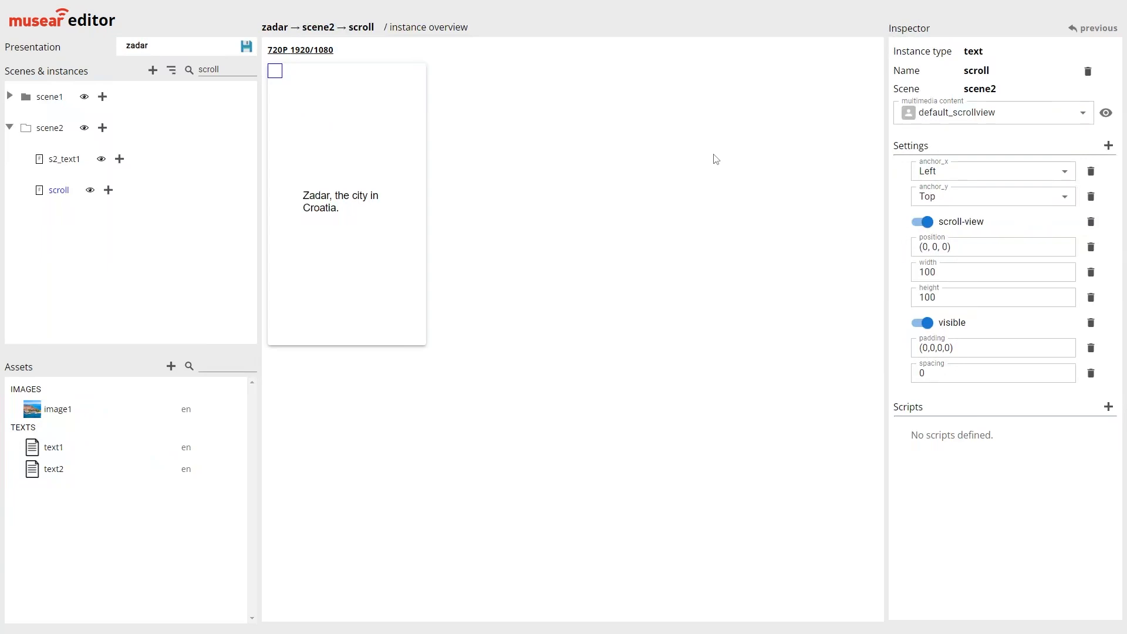
# Set the scroll instance's horizontal and vertical anchors to Stretch and delete its width setting.
pyautogui.click(942, 176)
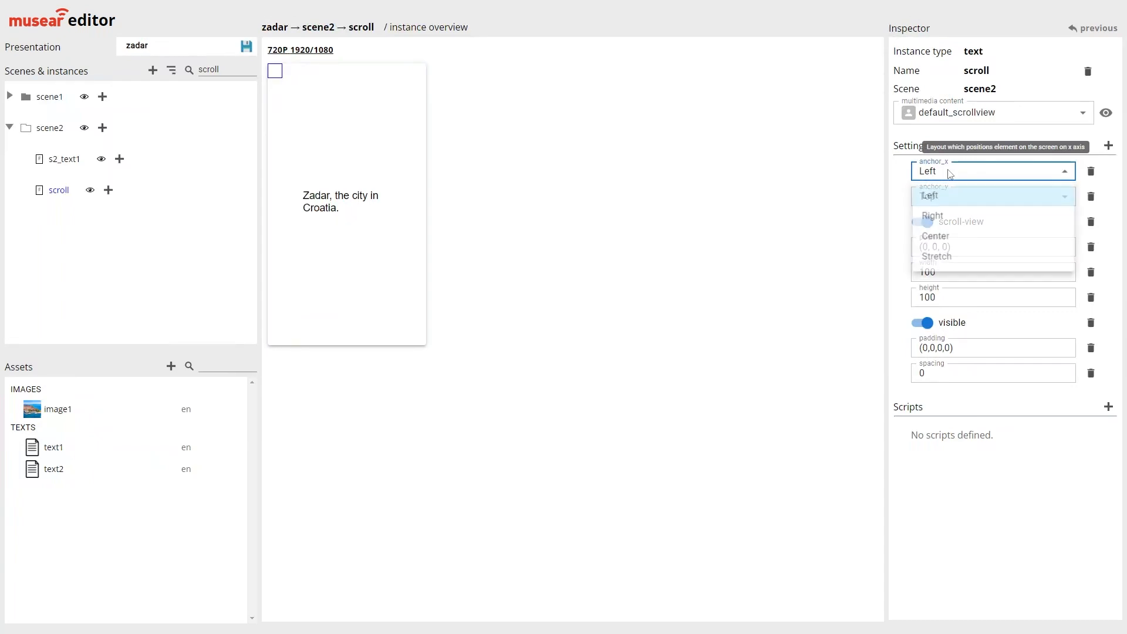
pyautogui.click(962, 263)
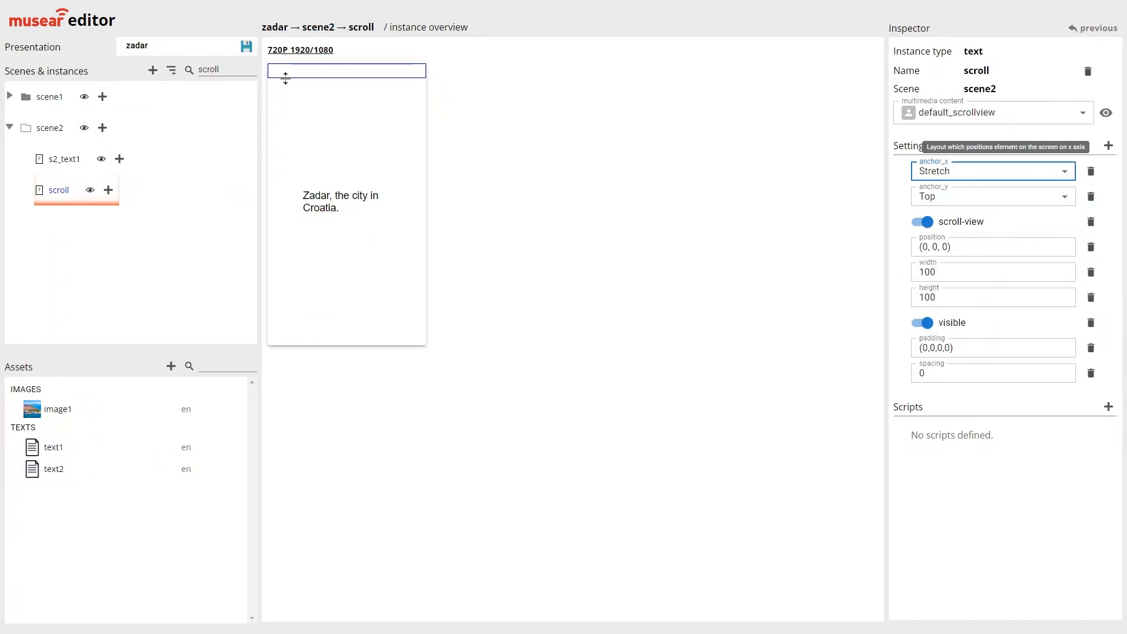
pyautogui.click(952, 205)
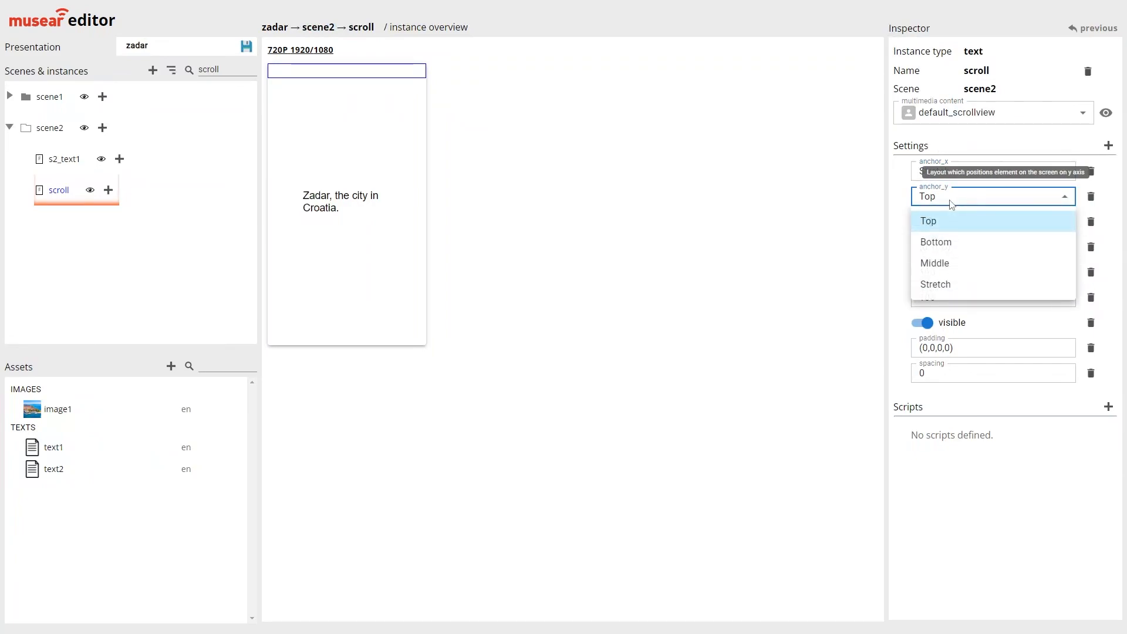
pyautogui.click(934, 284)
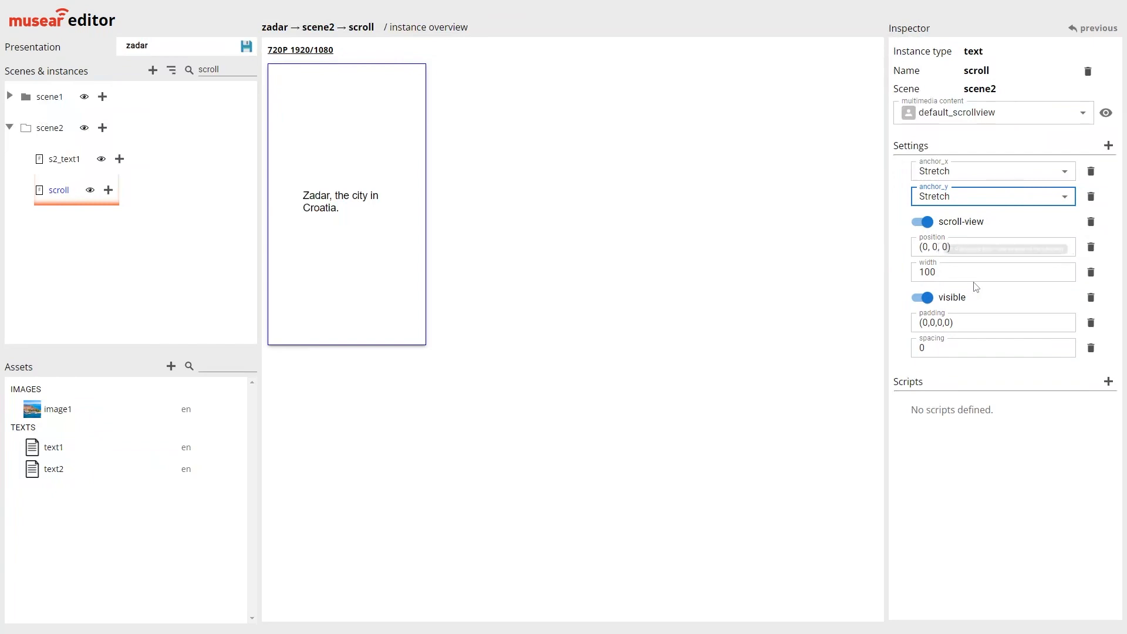
pyautogui.click(1091, 273)
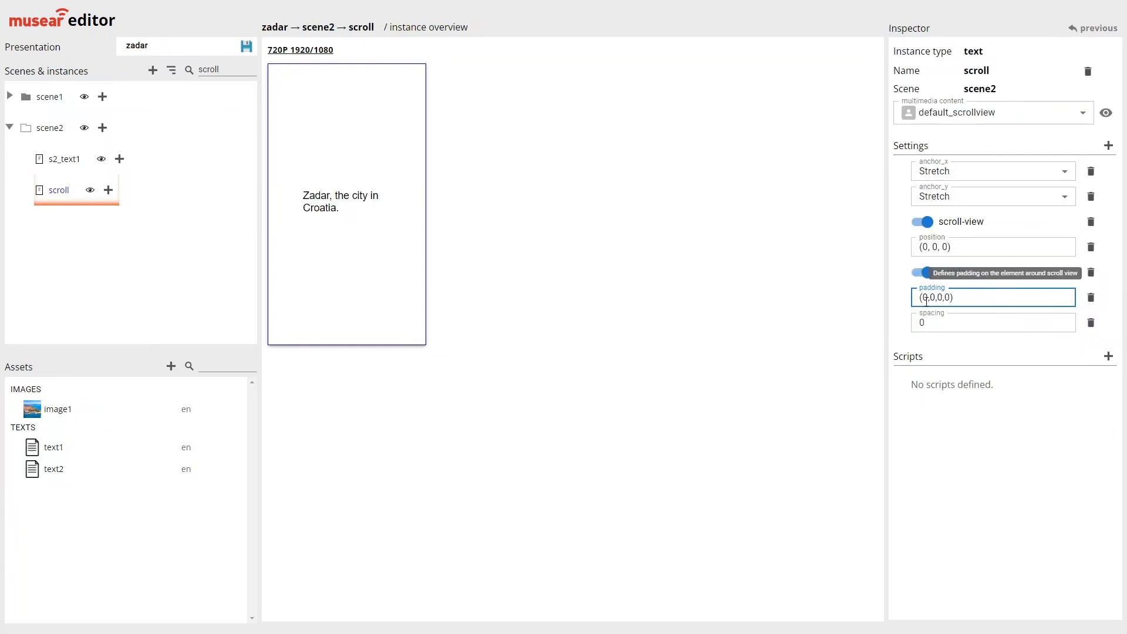
# Set the scroll instance's padding to (100,100,100,100) and its spacing to 50.
pyautogui.write('10')
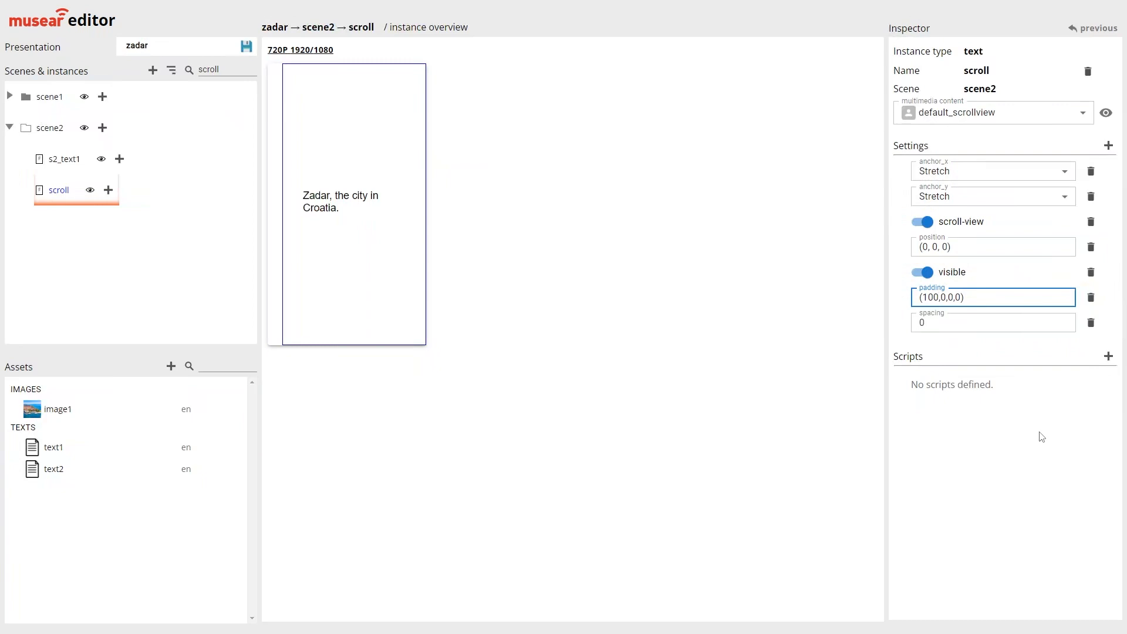
pyautogui.write('10')
pyautogui.press('Left')
pyautogui.press('Left')
pyautogui.write('100,10')
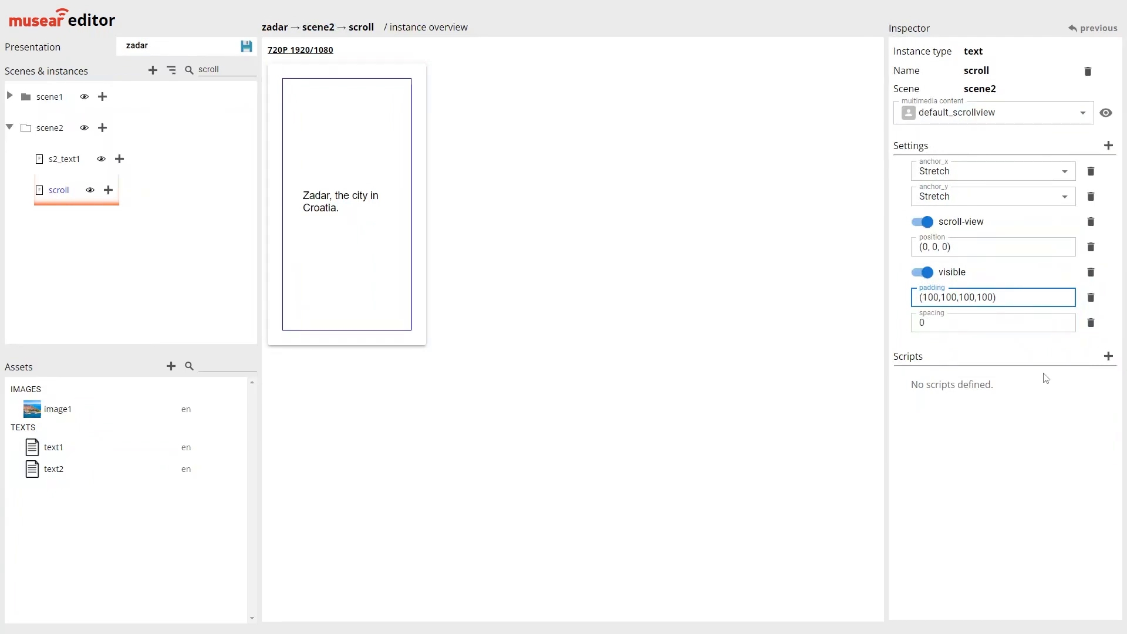
pyautogui.click(914, 328)
pyautogui.write('5')
pyautogui.click(968, 402)
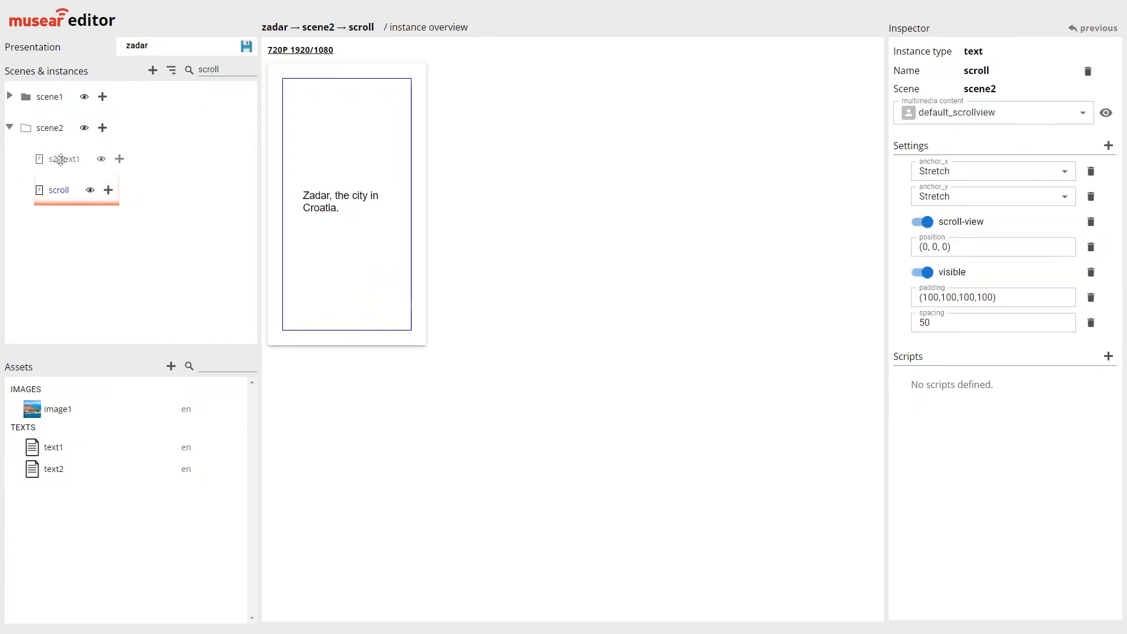
# Nest the s2_text1 instance inside the scroll instance in scene2.
pyautogui.moveTo(61, 159); pyautogui.dragTo(86, 197)
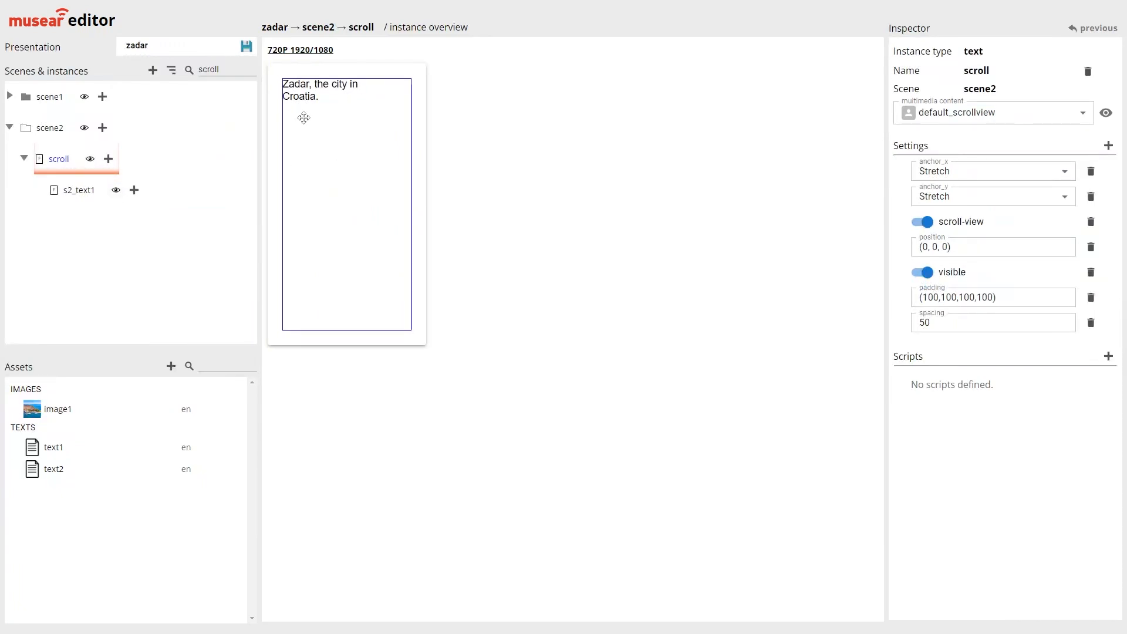
# Set the s2_text1 instance's horizontal and vertical anchors to Stretch and delete its width and height settings.
pyautogui.click(125, 196)
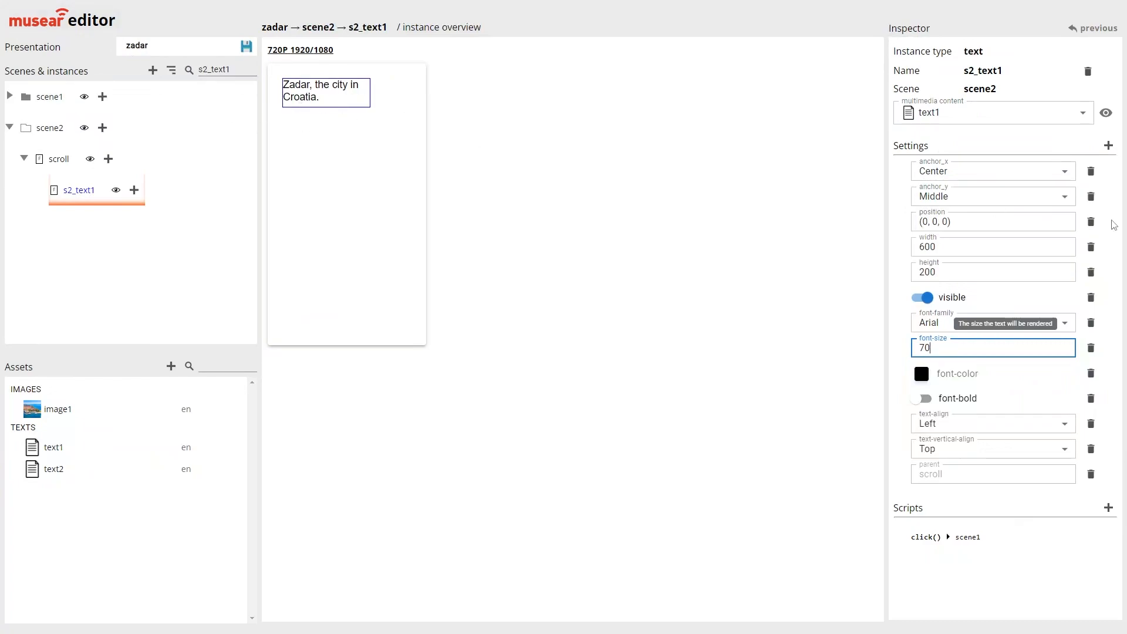
pyautogui.click(976, 176)
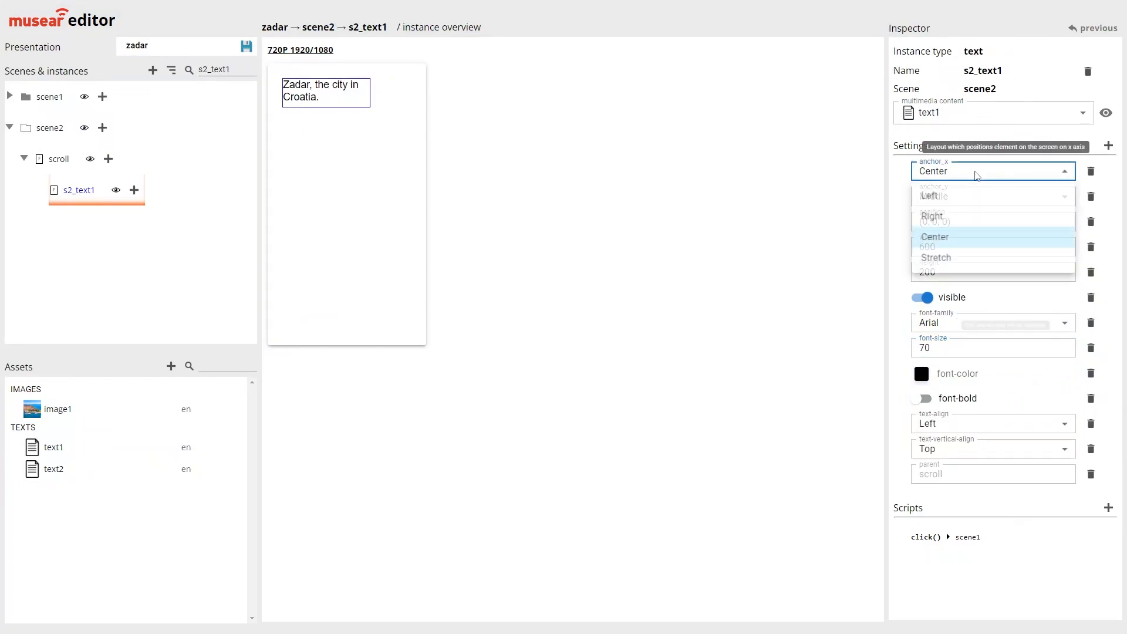
pyautogui.click(963, 267)
pyautogui.click(947, 201)
pyautogui.click(952, 284)
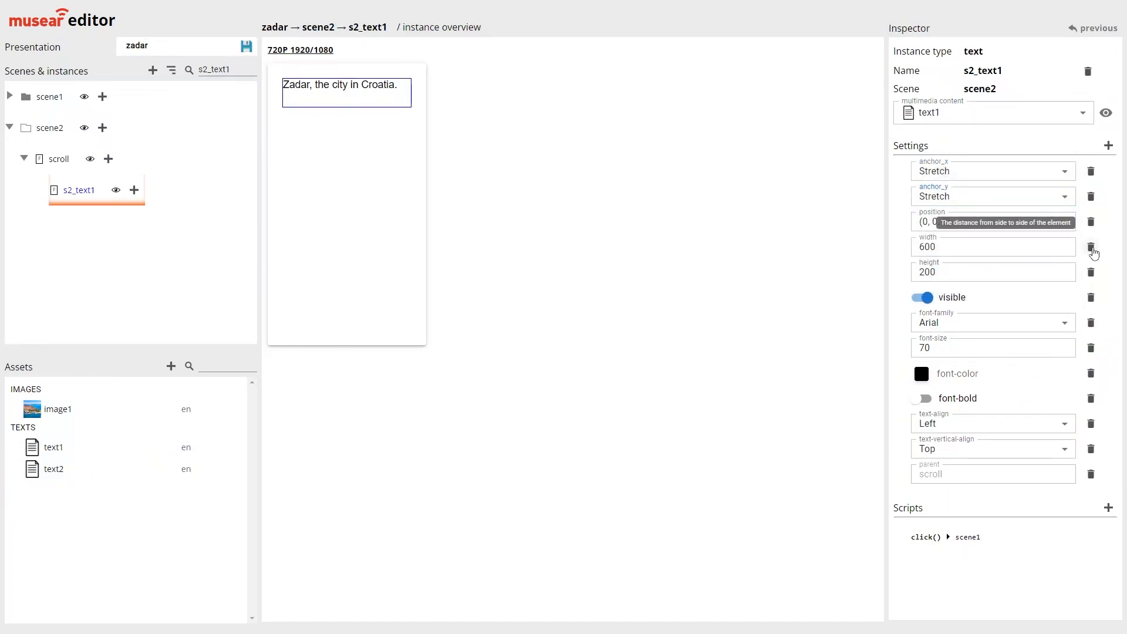
pyautogui.click(1091, 248)
pyautogui.click(1091, 247)
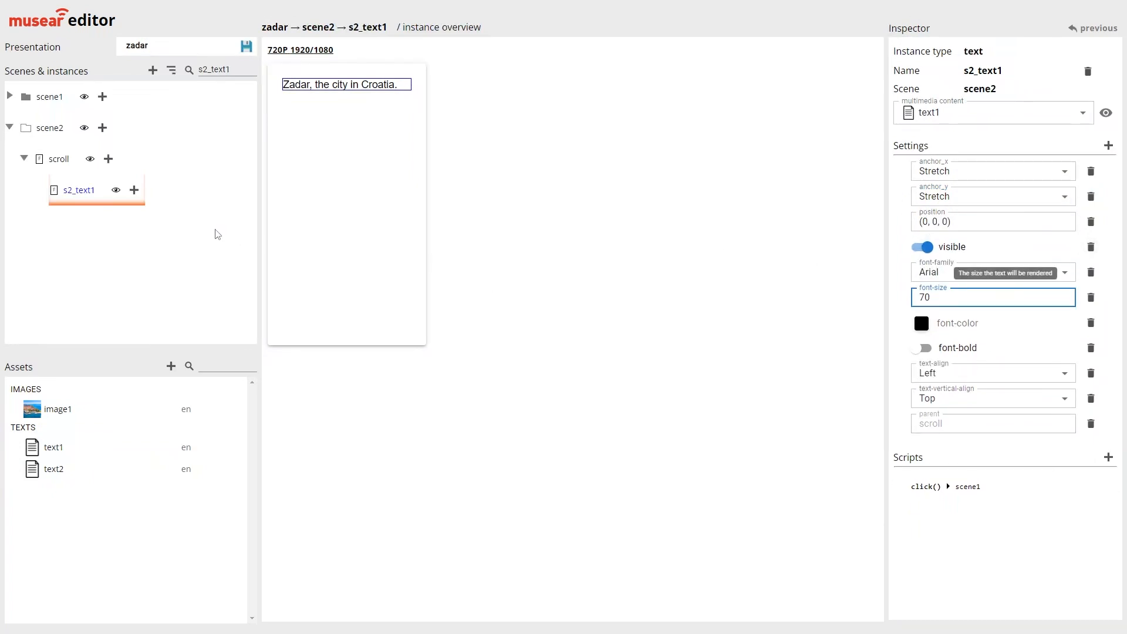
# Add an instance named text2 with the text2 multimedia content inside the scroll instance of scene2.
pyautogui.click(90, 166)
pyautogui.click(90, 170)
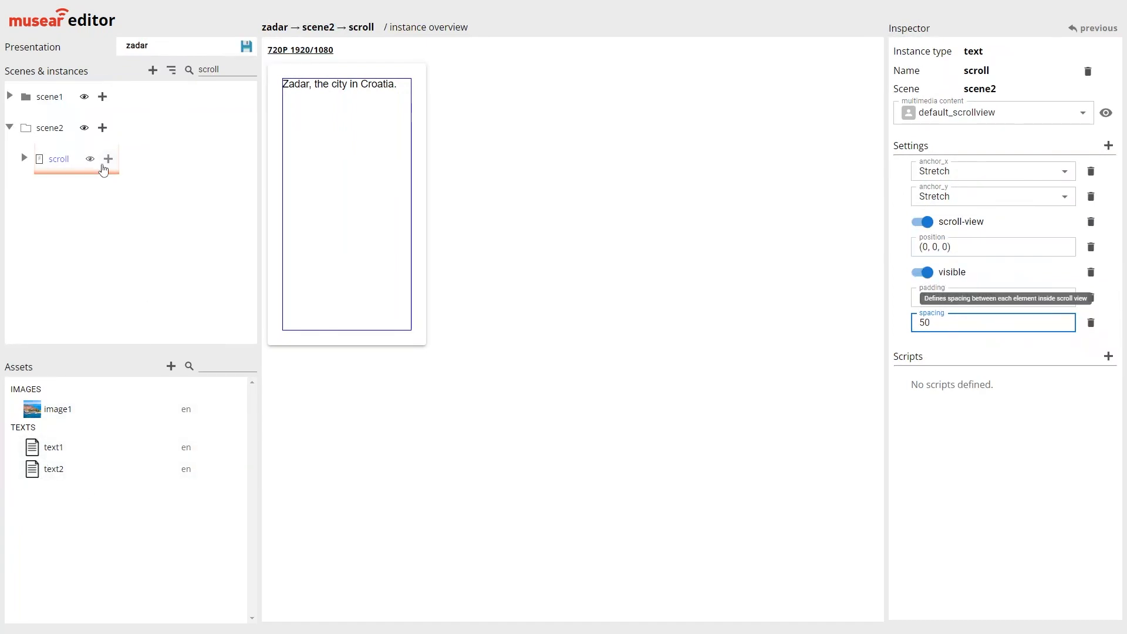
pyautogui.click(109, 159)
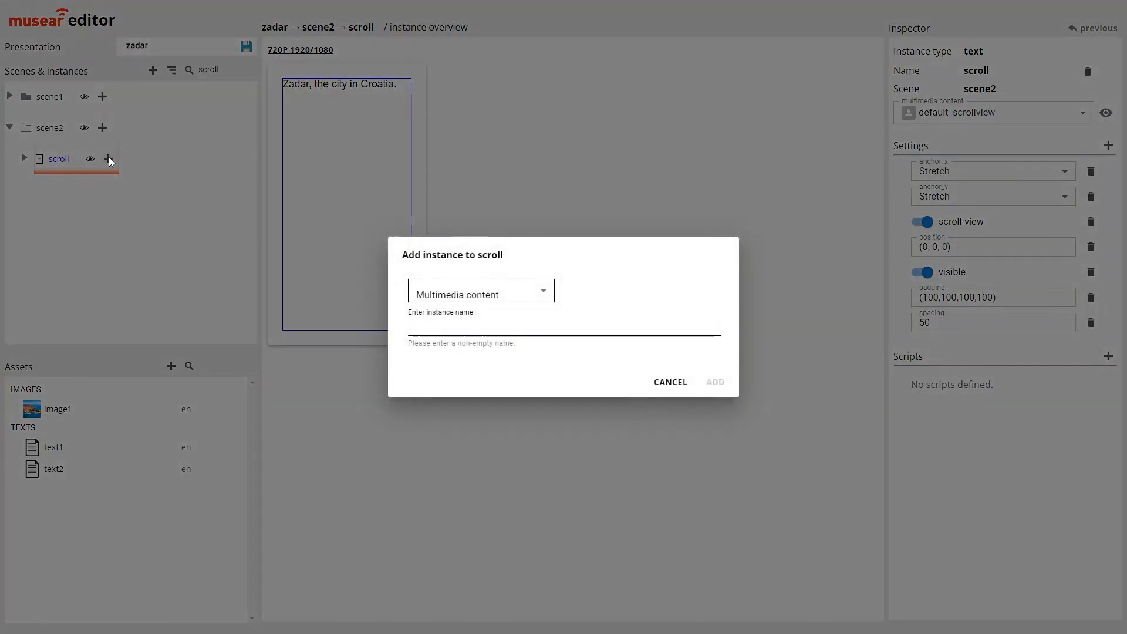
pyautogui.click(510, 295)
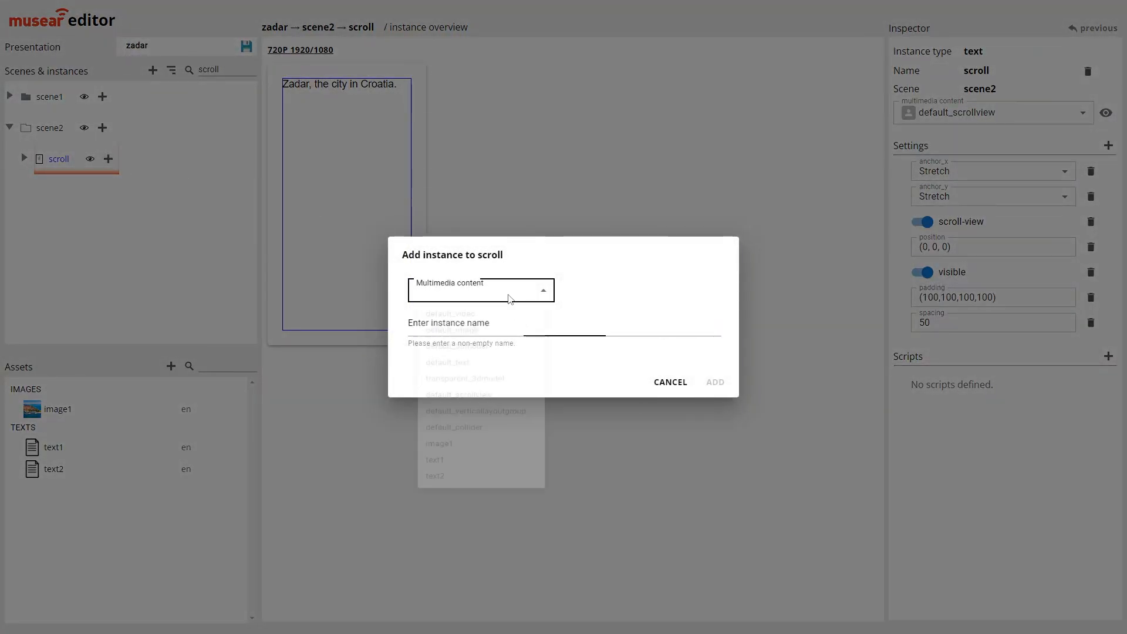
pyautogui.click(448, 529)
pyautogui.click(491, 329)
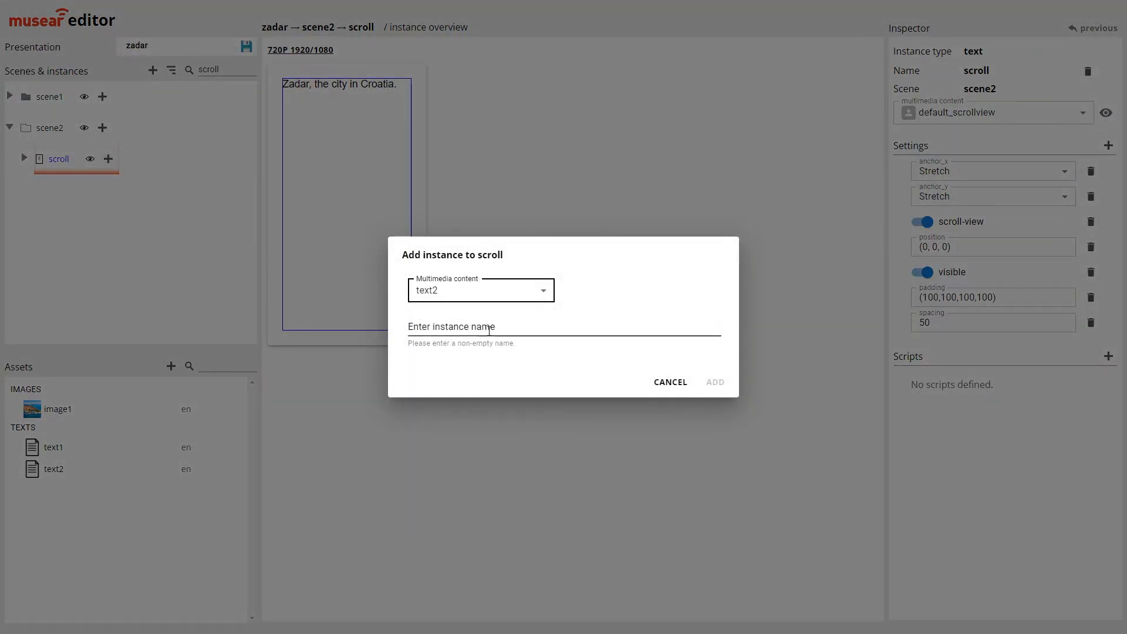
pyautogui.write('text2')
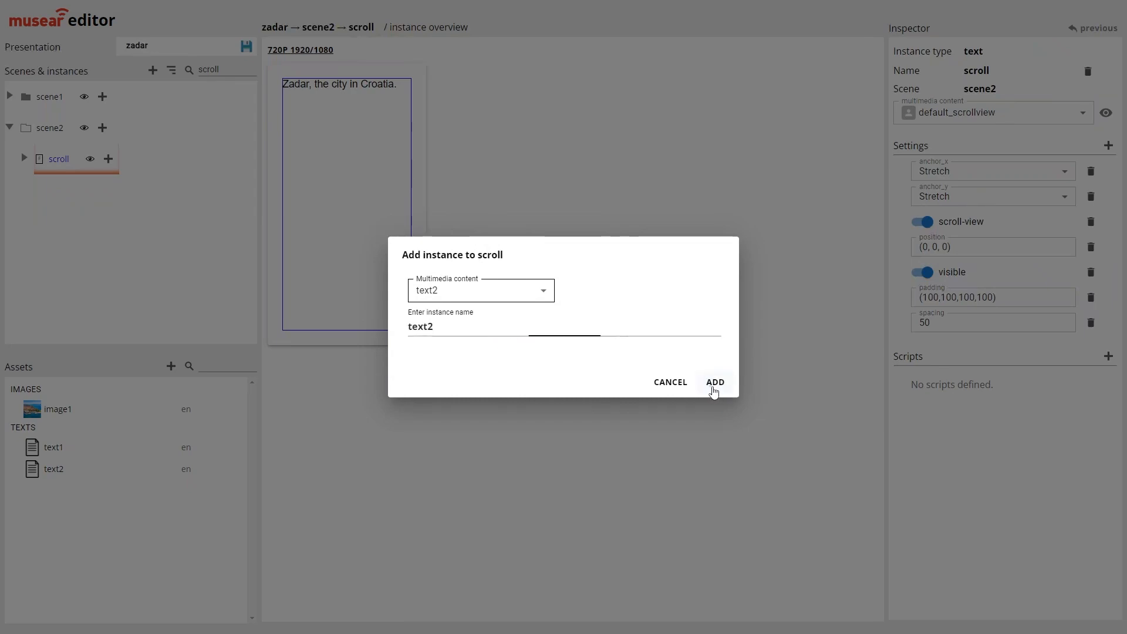
pyautogui.click(715, 386)
pyautogui.click(23, 162)
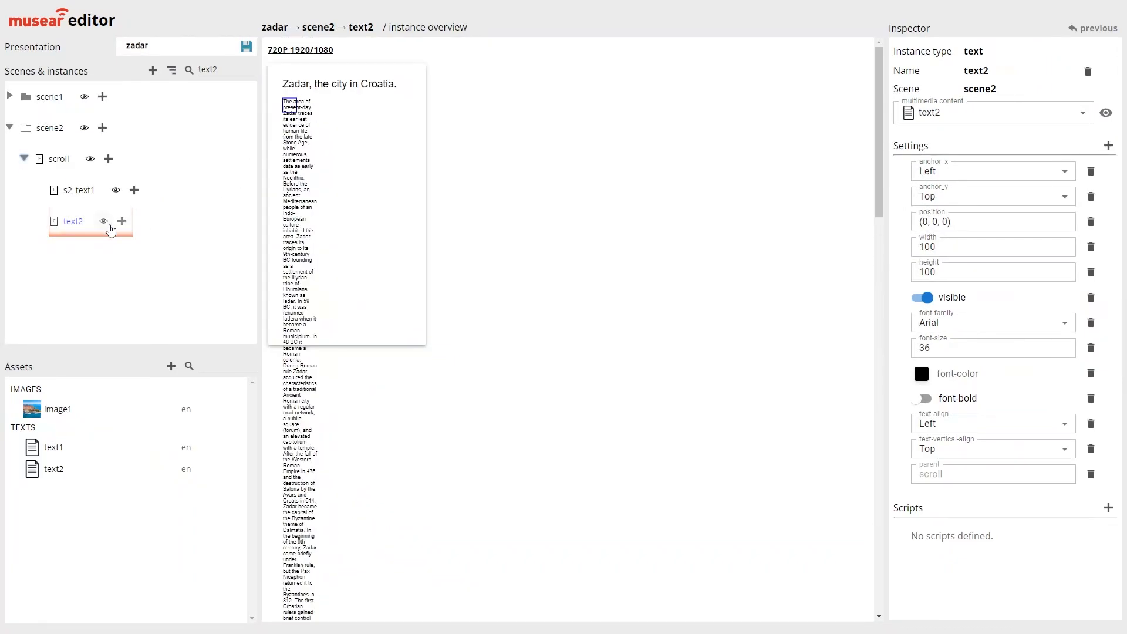
# Set the text2 instance's horizontal and vertical anchors to Stretch and delete its width and height settings.
pyautogui.click(956, 171)
pyautogui.click(950, 261)
pyautogui.click(957, 196)
pyautogui.click(950, 284)
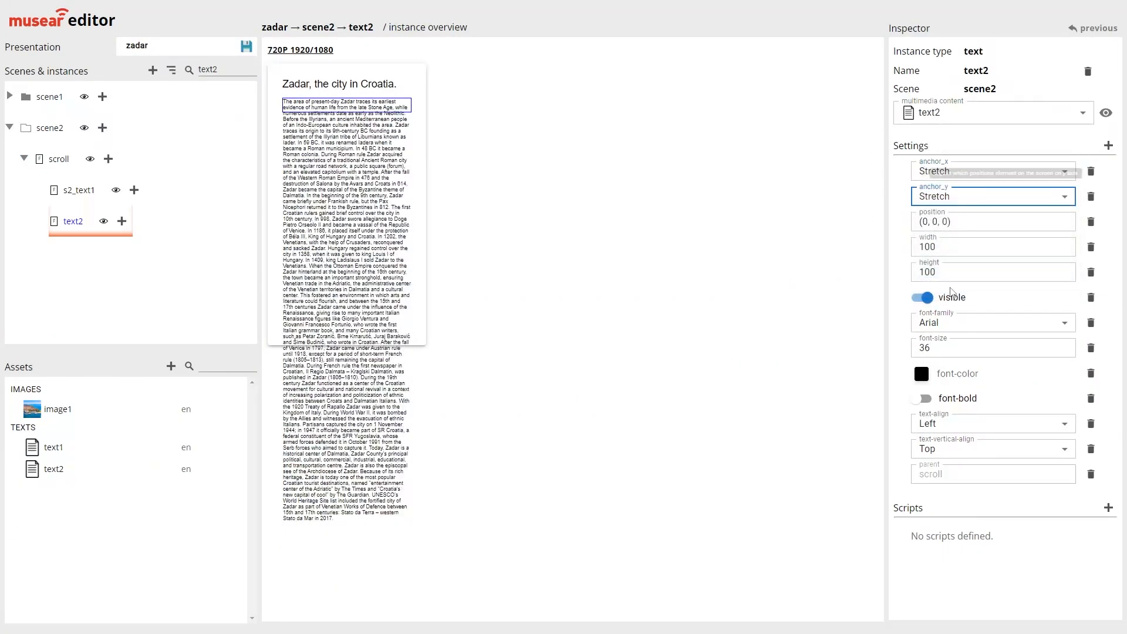
pyautogui.click(1091, 250)
pyautogui.click(1091, 248)
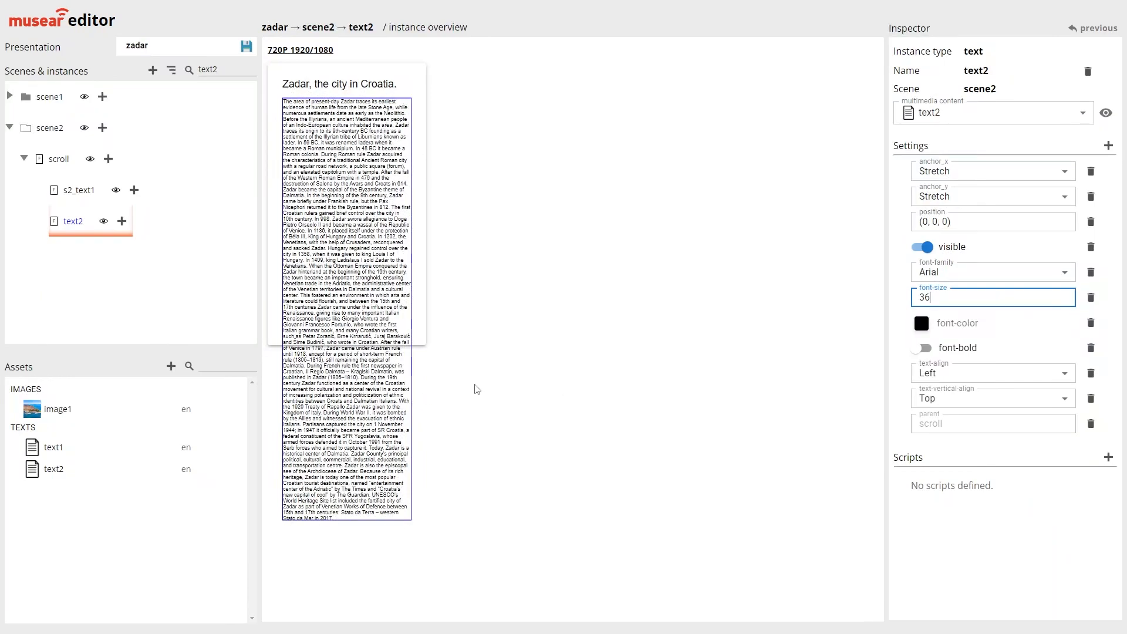
# Save the presentation, switch to the MUSEAR mobile app on the mirrored phone and start the zadar presentation there.
pyautogui.click(246, 47)
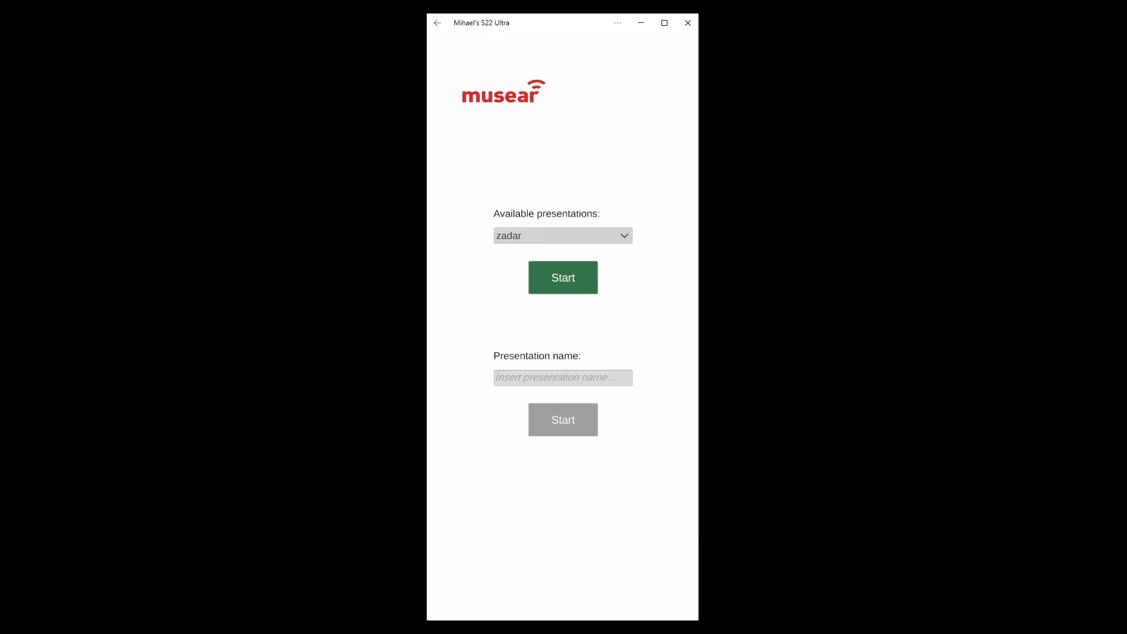
pyautogui.click(526, 238)
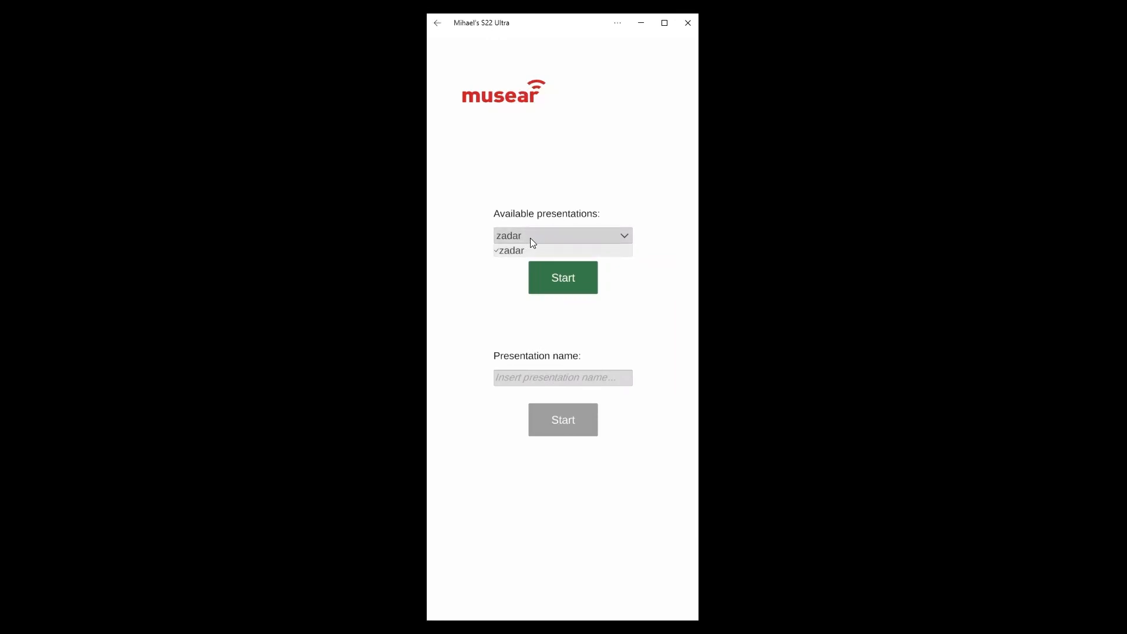
pyautogui.click(530, 238)
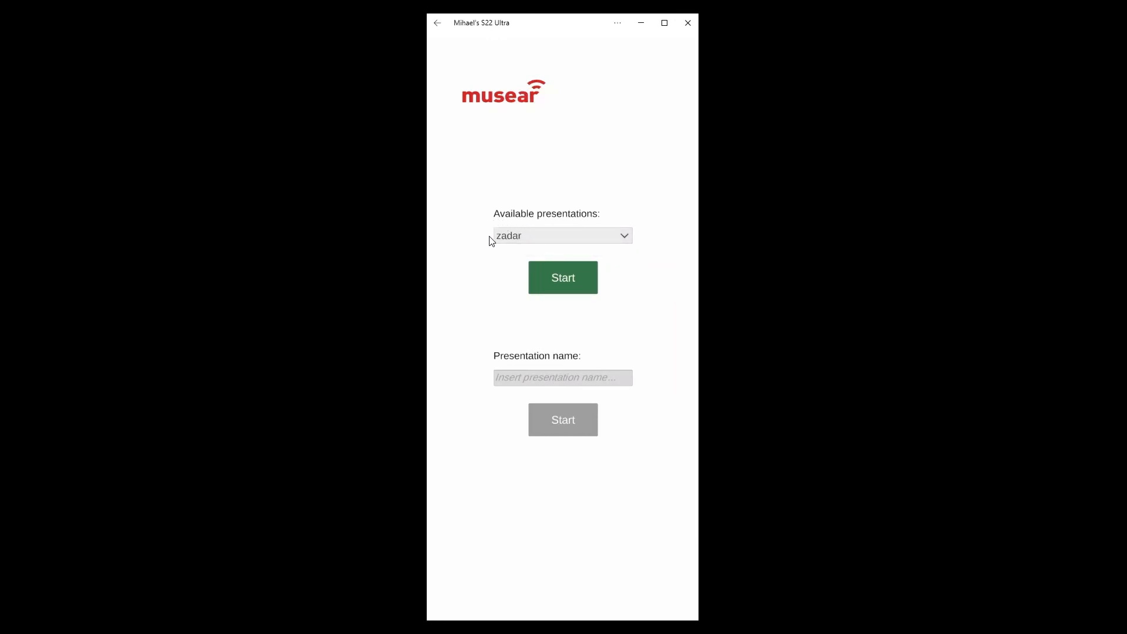
pyautogui.click(586, 283)
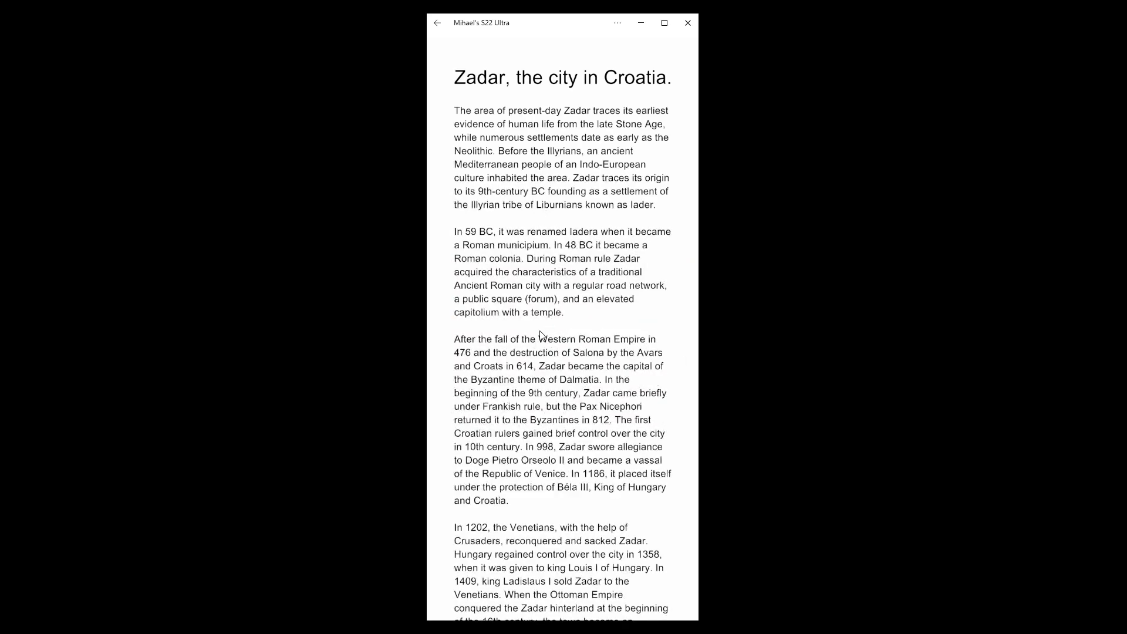
# Check scene2's scroll view by scrolling through the whole text to its end and back to the title.
pyautogui.scroll(-10, 581, 257)
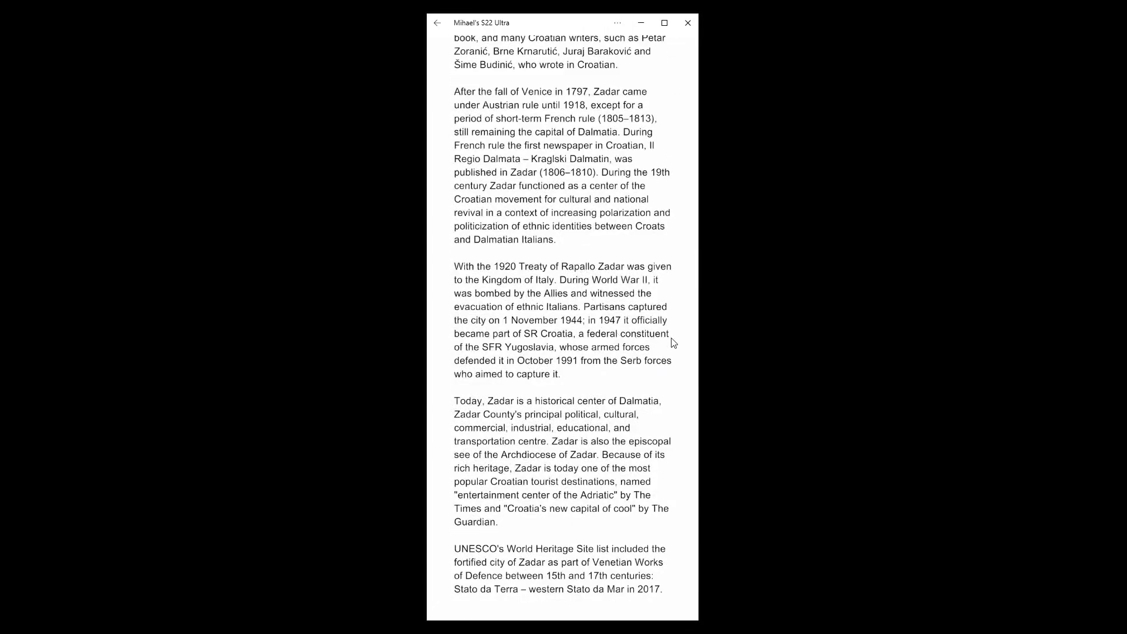
pyautogui.scroll(-3, 674, 342)
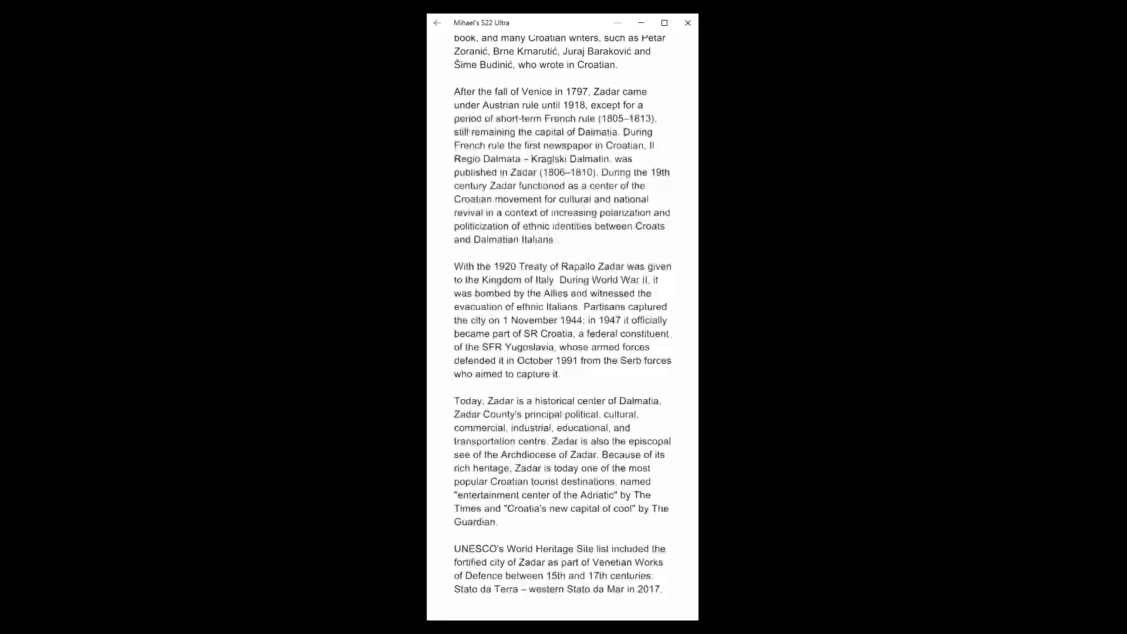
pyautogui.scroll(10, 608, 291)
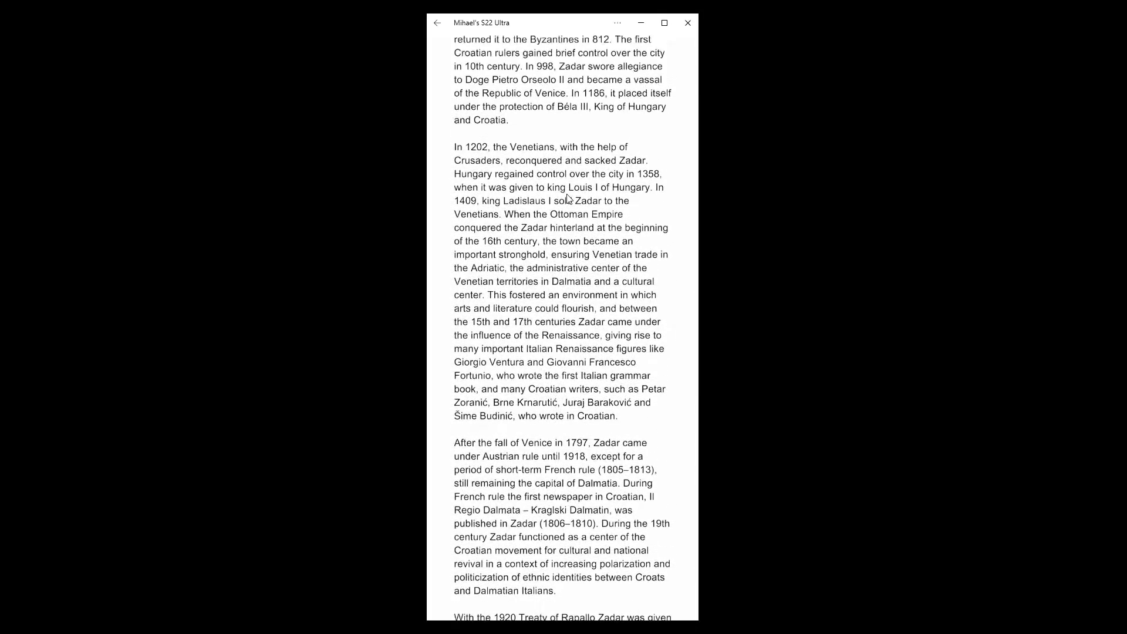
pyautogui.scroll(5, 584, 434)
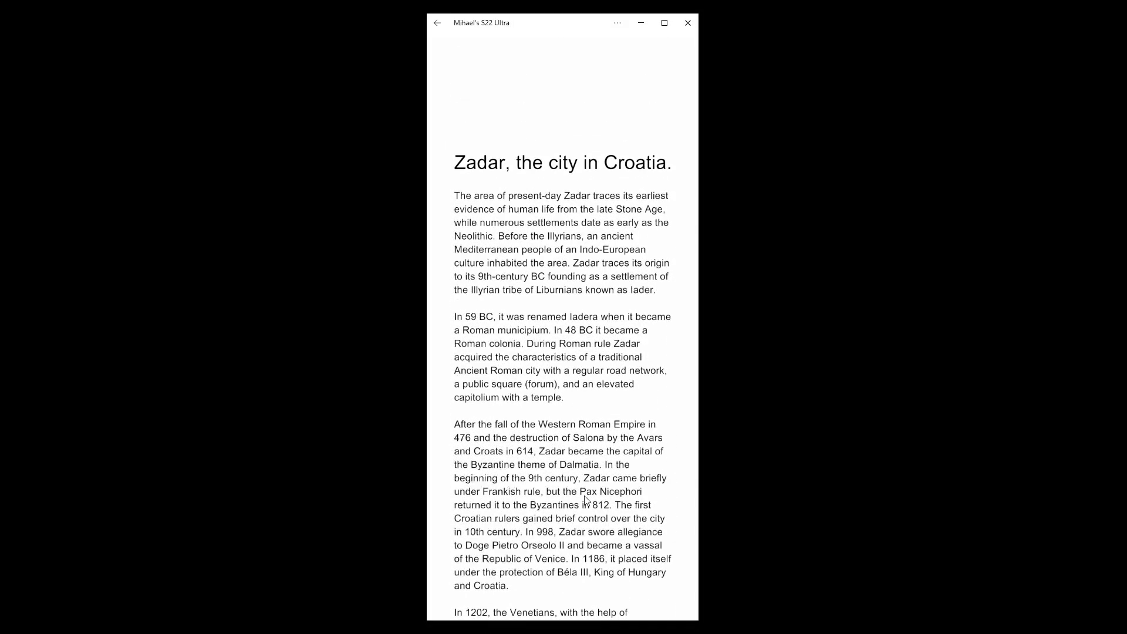
pyautogui.scroll(-5, 585, 402)
pyautogui.scroll(5, 544, 599)
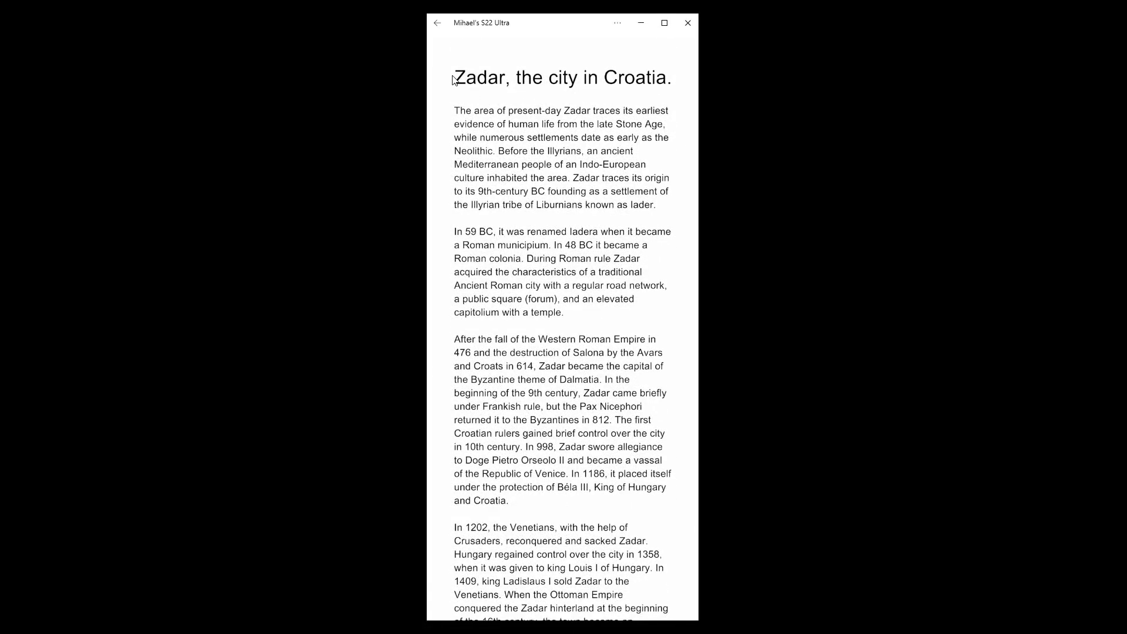
# Test the transitions from scene2's title to scene1 and from scene1's image back to scene2, whose text is scrolled again.
pyautogui.click(560, 81)
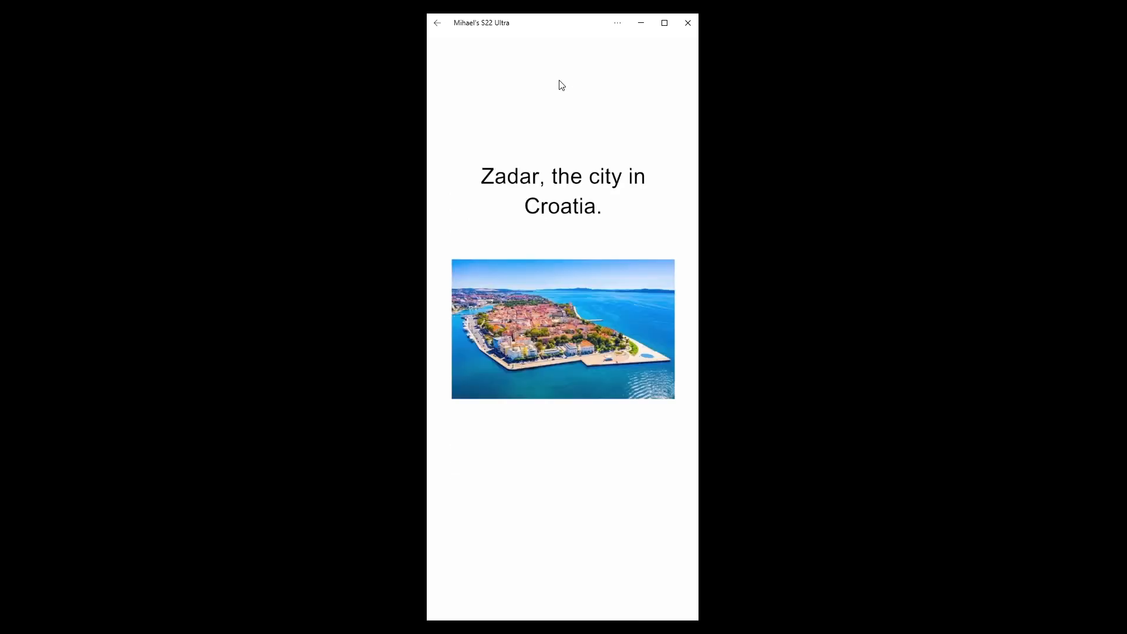
pyautogui.click(570, 327)
pyautogui.scroll(-10, 540, 497)
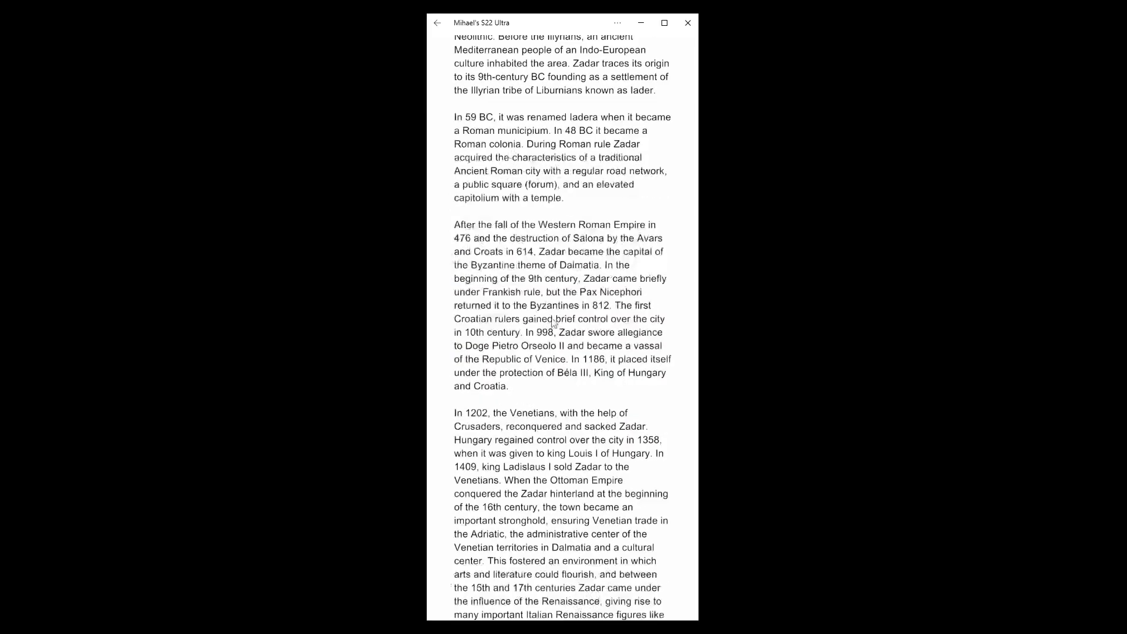